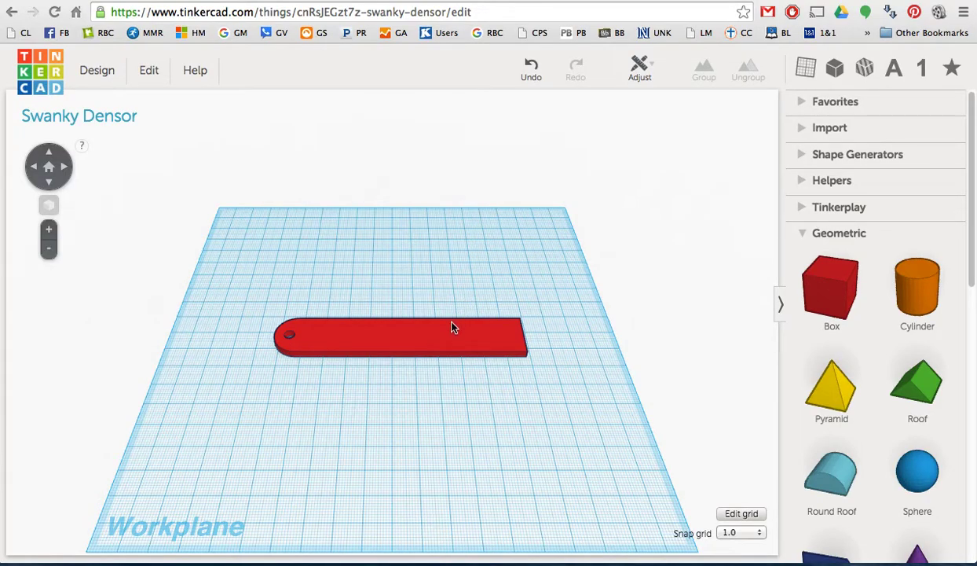
# Place a Workplane helper from the Helpers category on the red tag's top face
pyautogui.scroll(3, 332, 342)
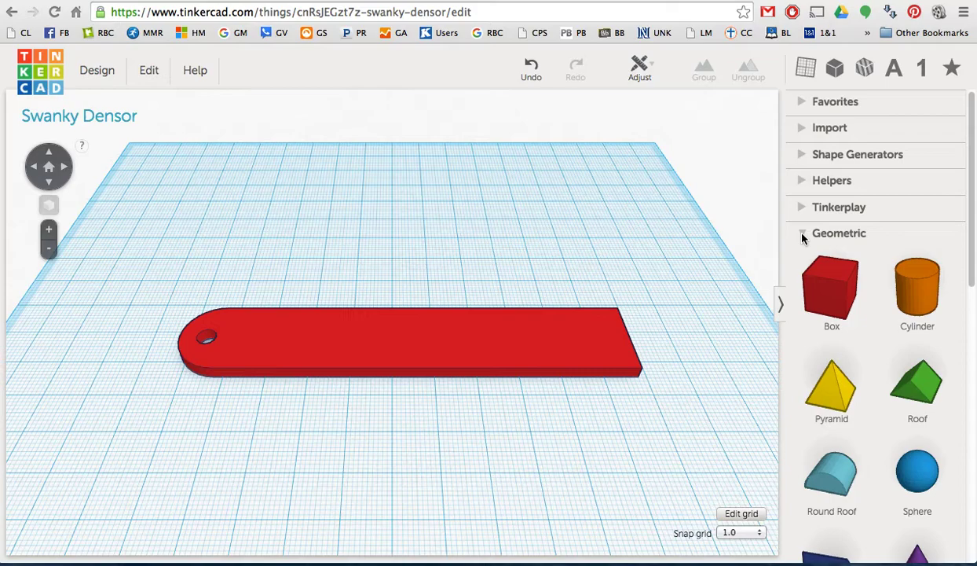
pyautogui.click(802, 237)
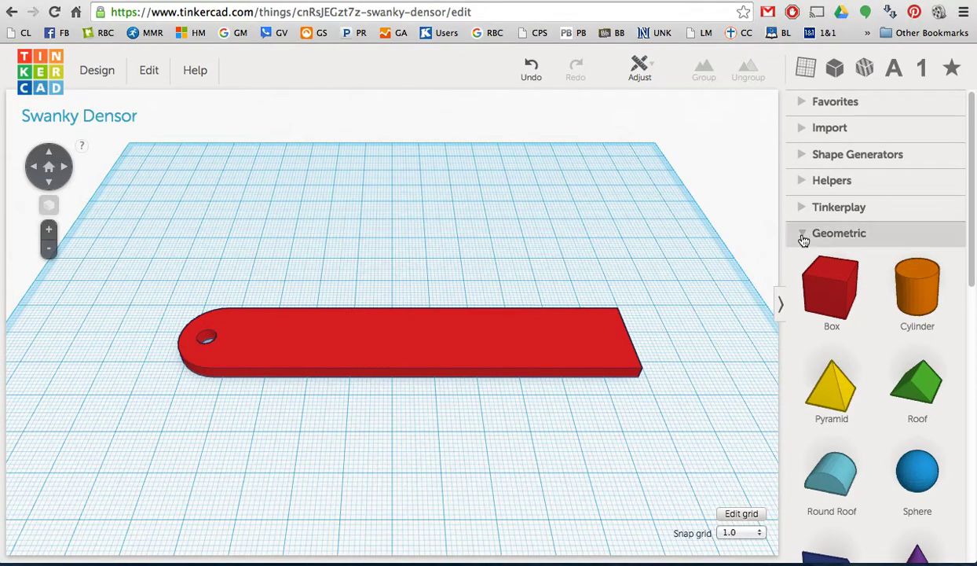
pyautogui.click(804, 187)
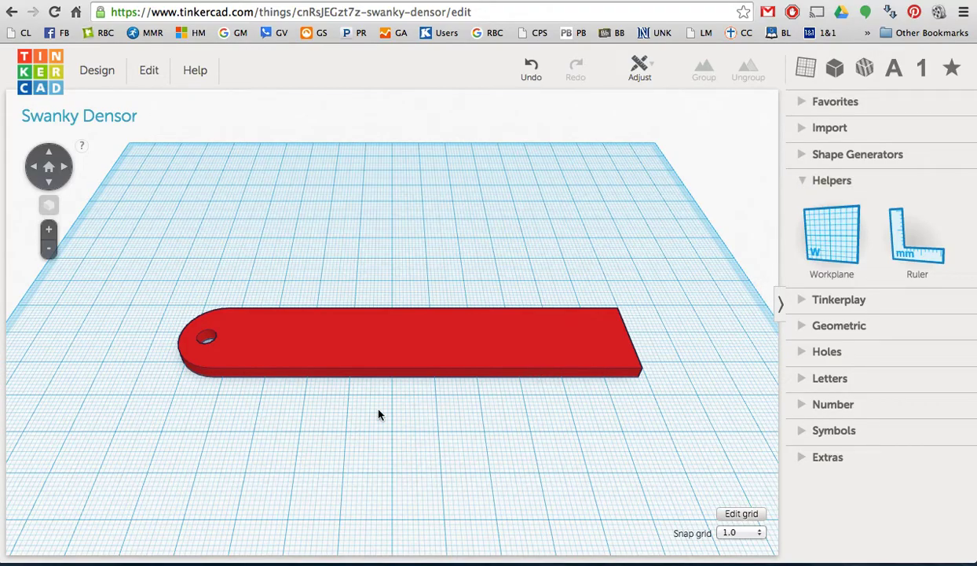
pyautogui.moveTo(246, 434); pyautogui.dragTo(252, 403, button='right')
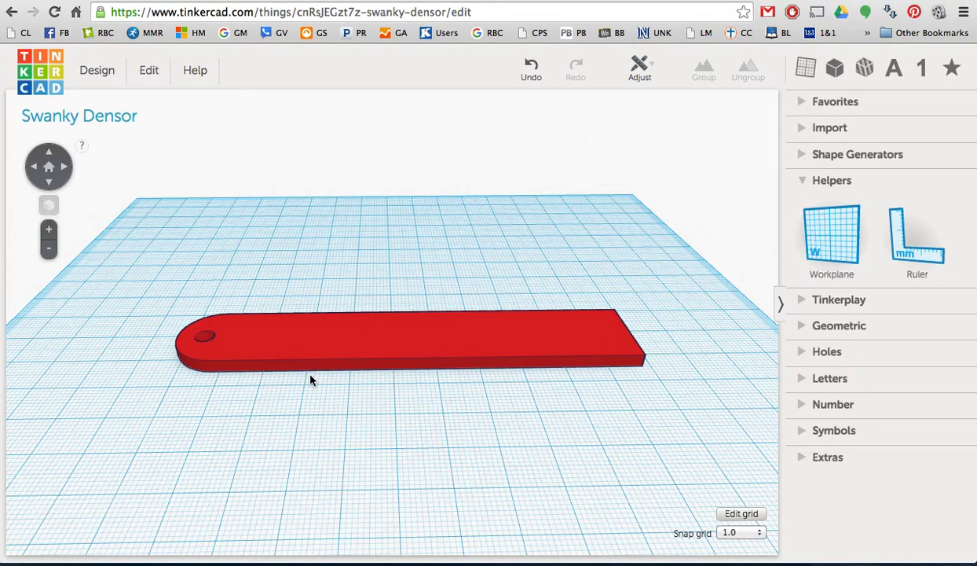
pyautogui.scroll(3, 311, 380)
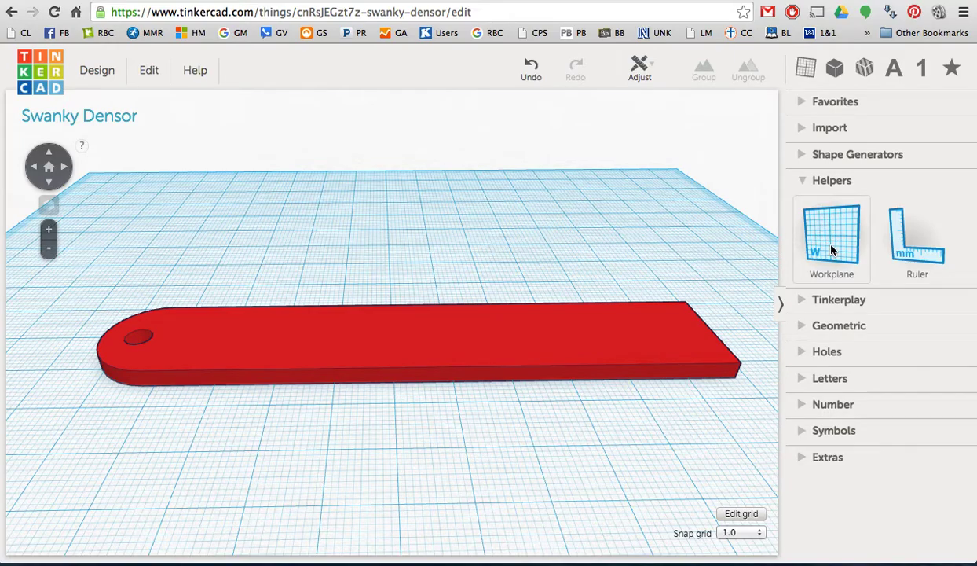
pyautogui.moveTo(832, 241); pyautogui.dragTo(422, 337)
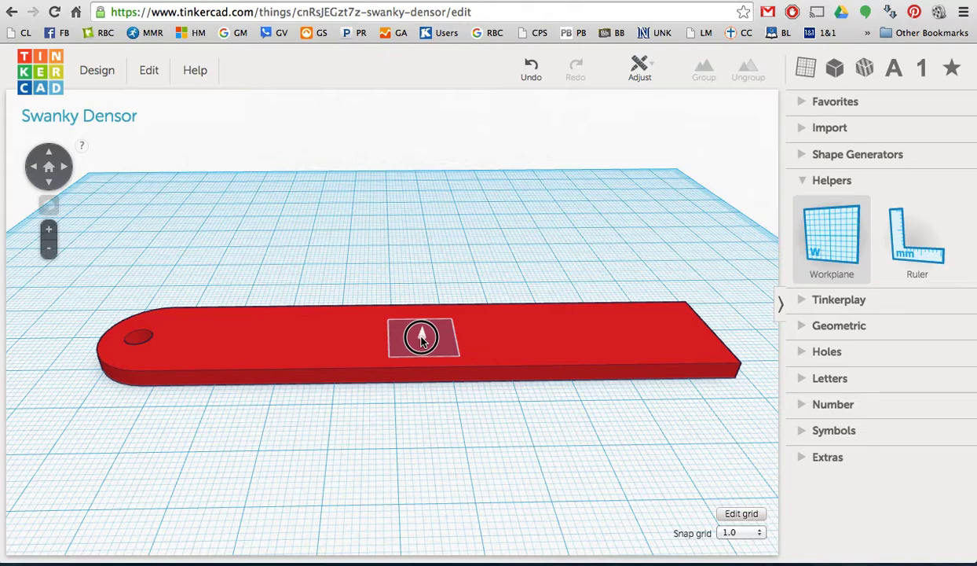
pyautogui.moveTo(422, 338); pyautogui.dragTo(422, 339)
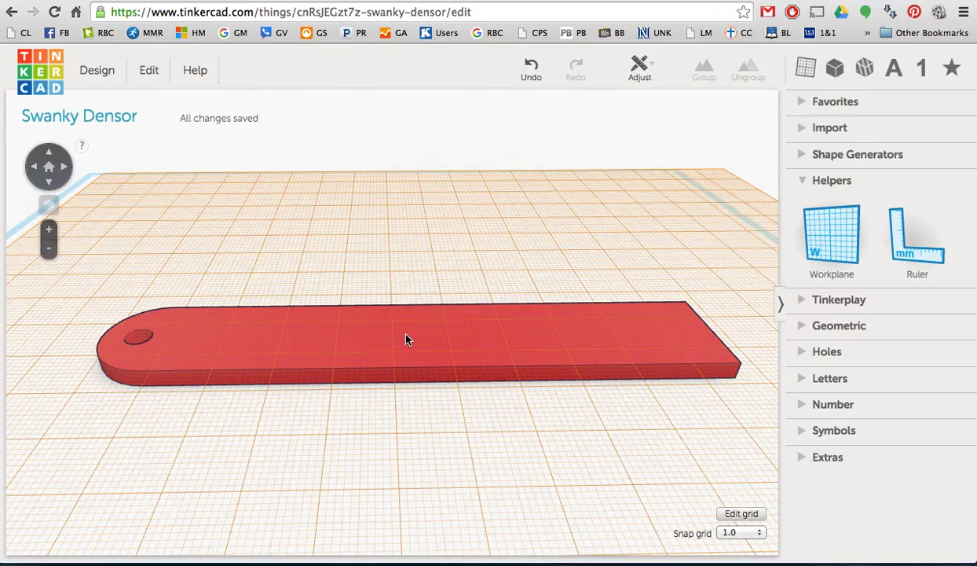
pyautogui.moveTo(408, 338); pyautogui.dragTo(419, 355, button='right')
pyautogui.scroll(-6, 420, 356)
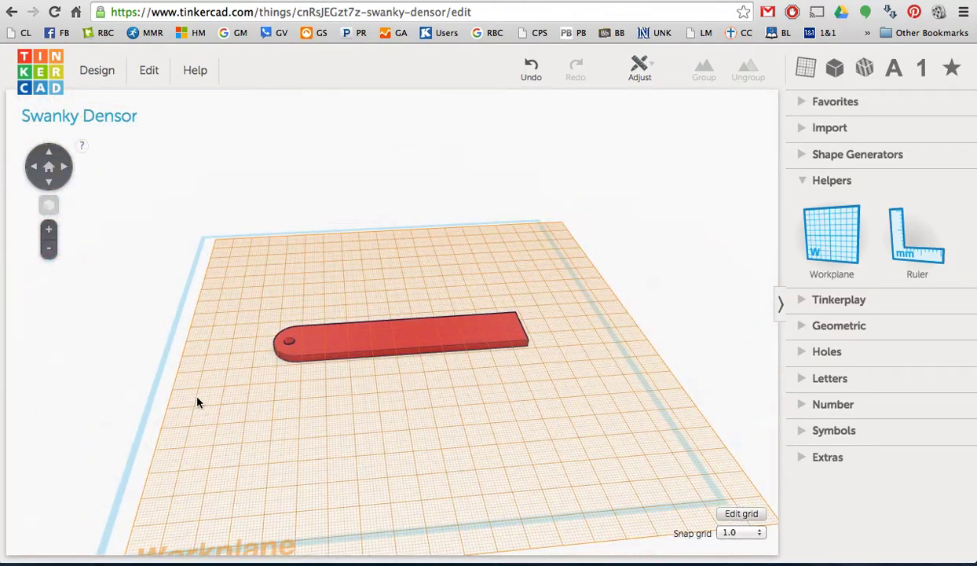
pyautogui.scroll(-4, 191, 385)
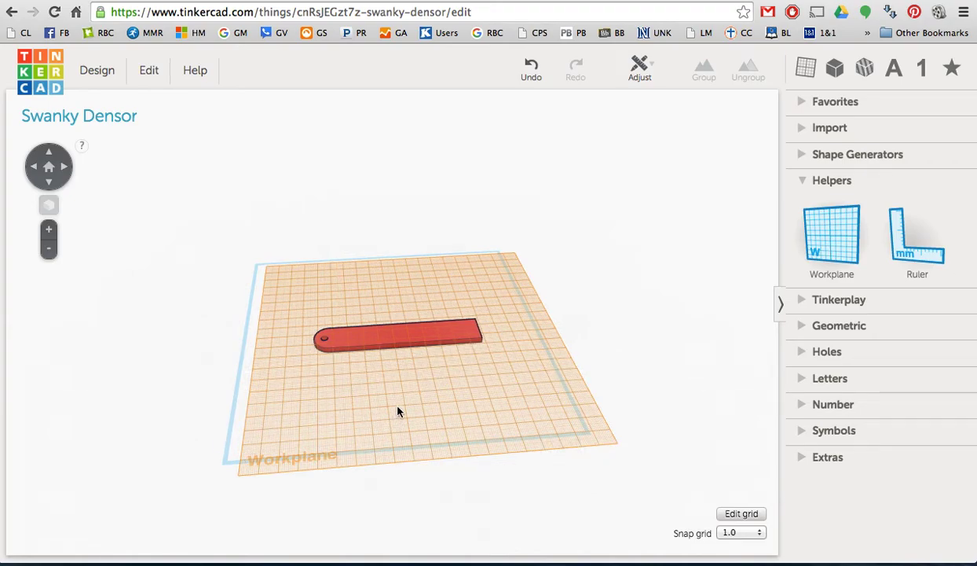
pyautogui.scroll(8, 382, 388)
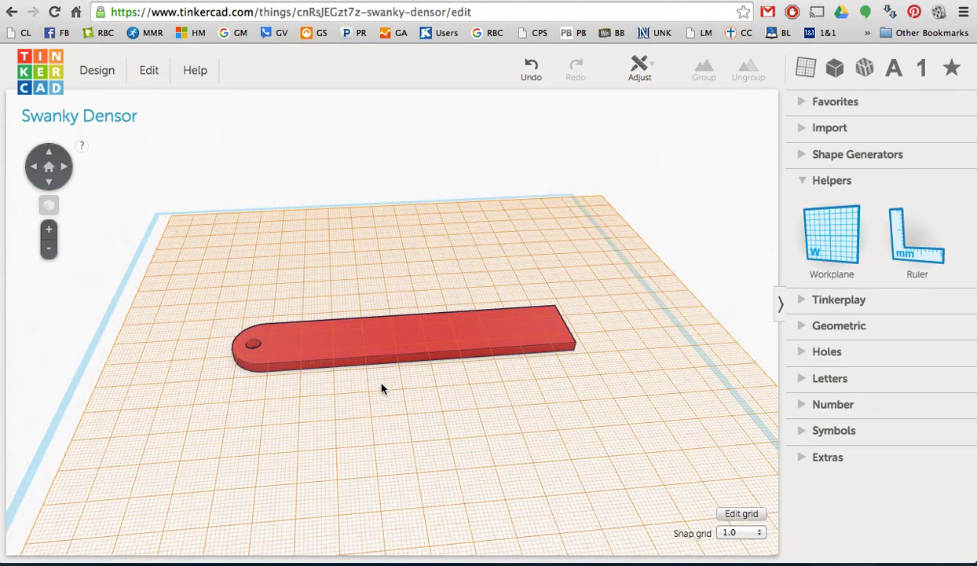
pyautogui.scroll(3, 382, 388)
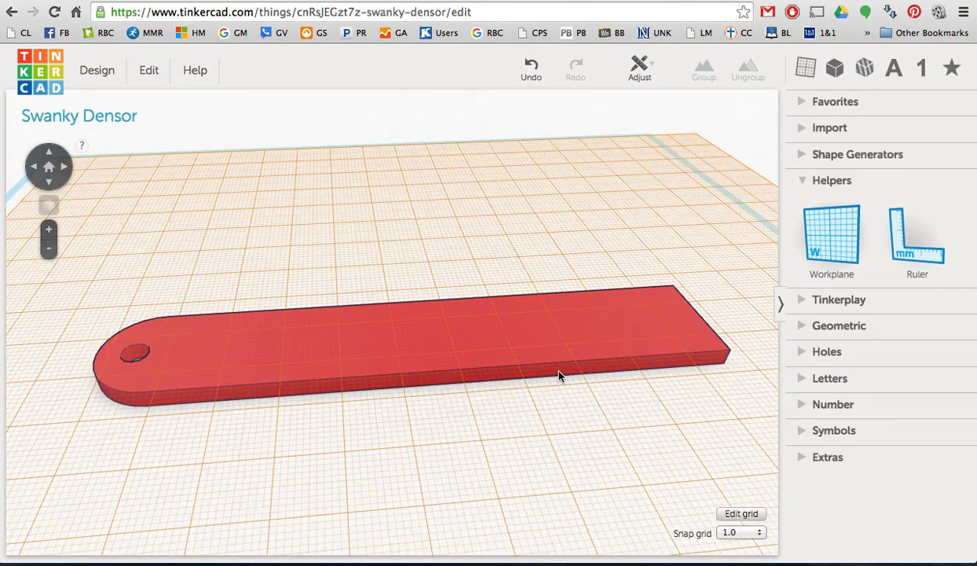
pyautogui.scroll(1, 548, 384)
pyautogui.moveTo(549, 383); pyautogui.dragTo(466, 402, button='right')
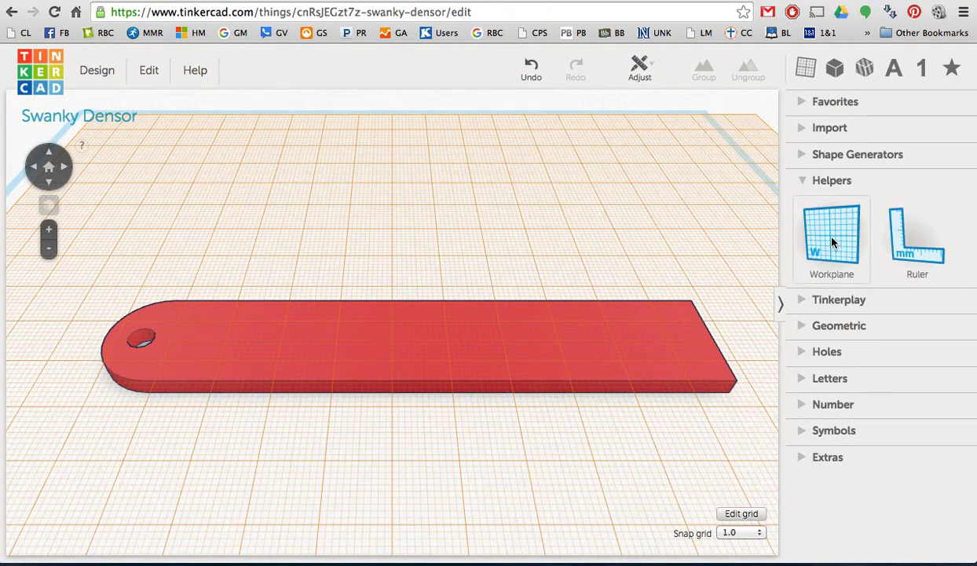
pyautogui.moveTo(832, 242); pyautogui.dragTo(427, 144)
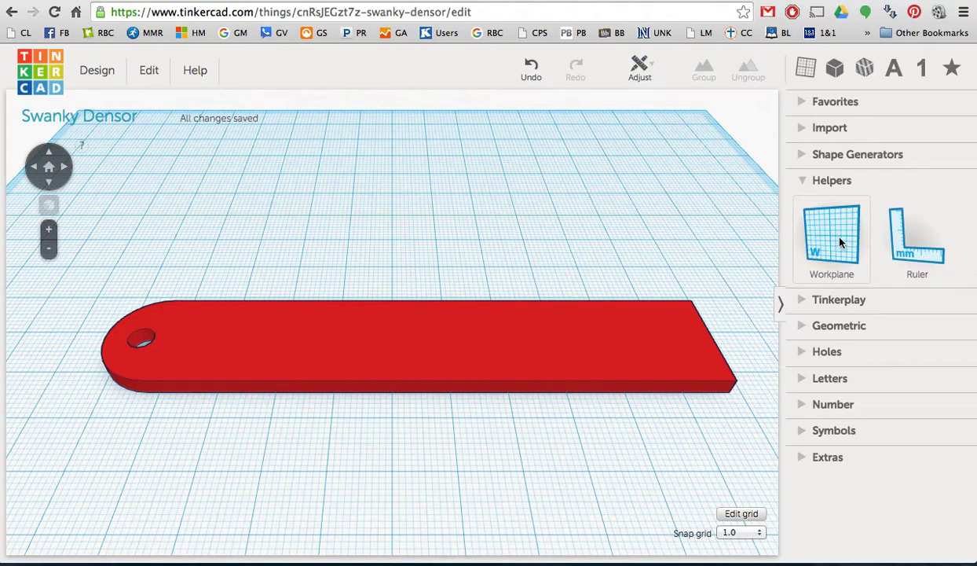
pyautogui.moveTo(840, 241); pyautogui.dragTo(453, 340)
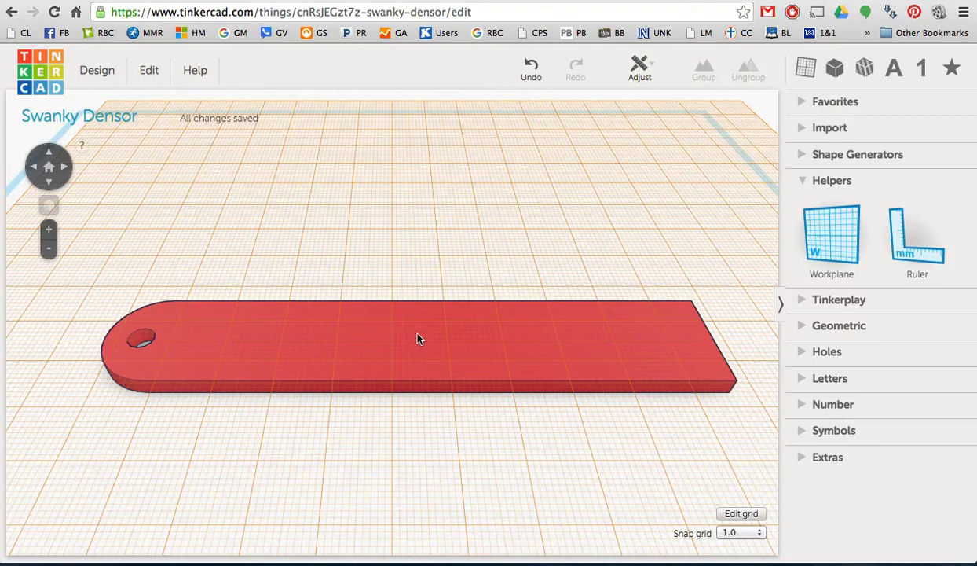
pyautogui.scroll(3, 418, 338)
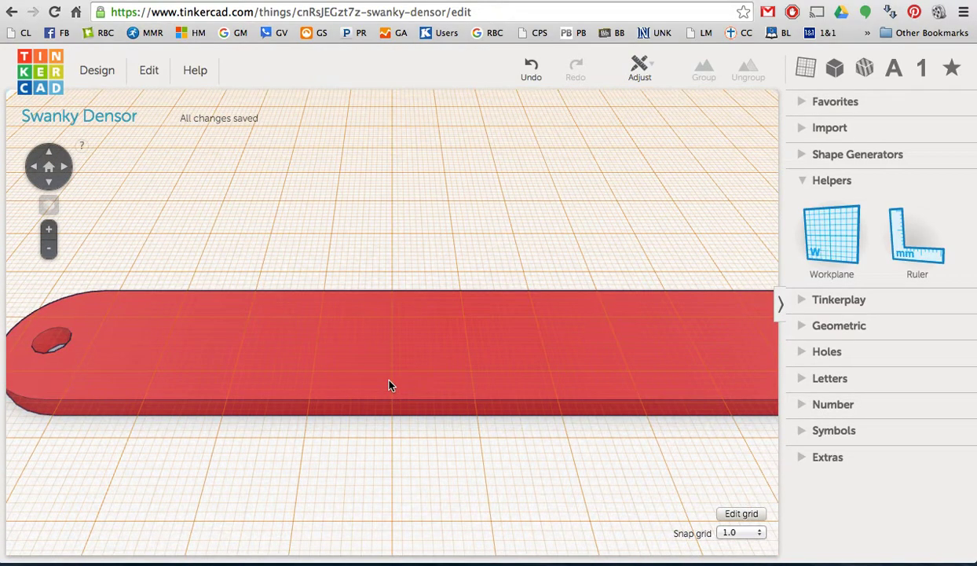
# Switch to the Letters library and place the M and R letters below the tag
pyautogui.click(805, 184)
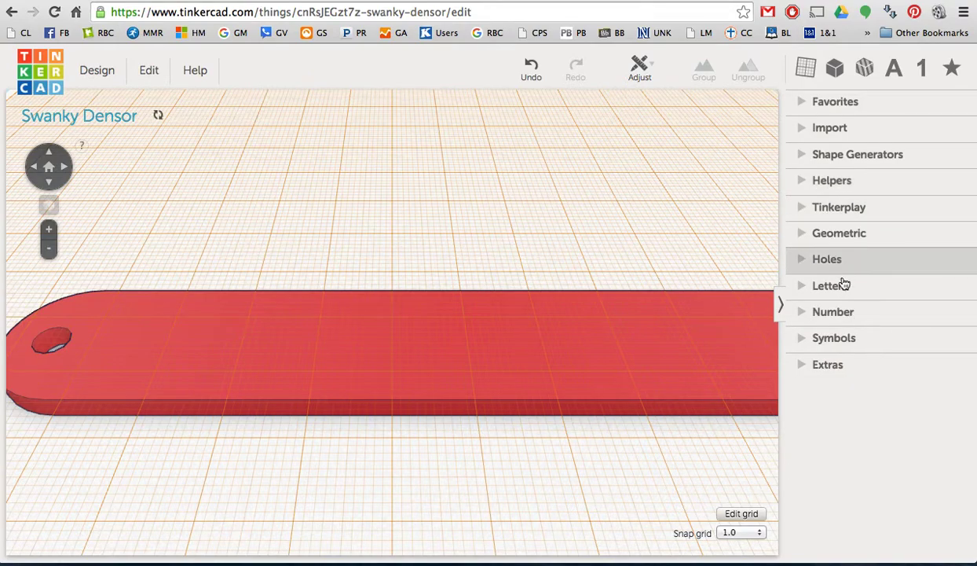
pyautogui.click(802, 292)
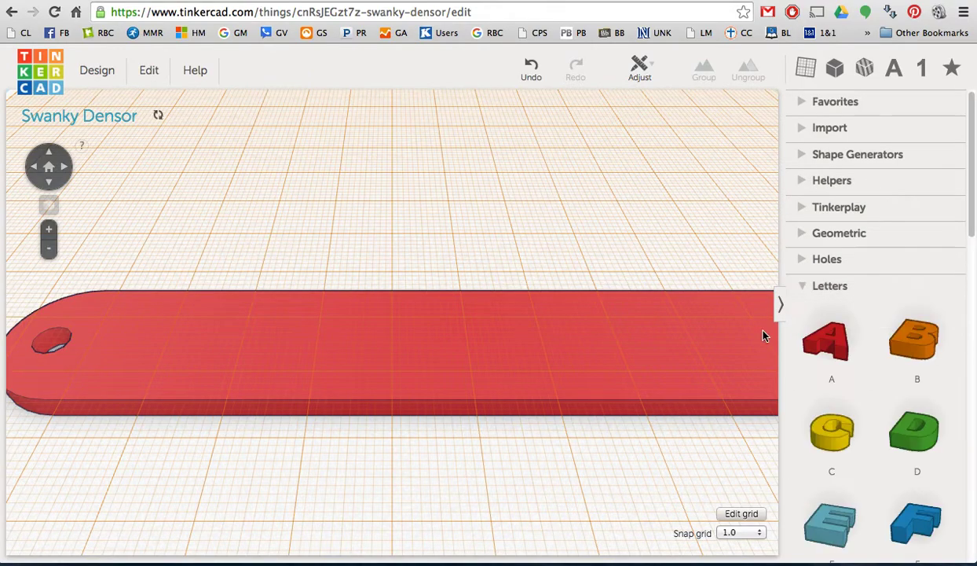
pyautogui.scroll(-2, 820, 330)
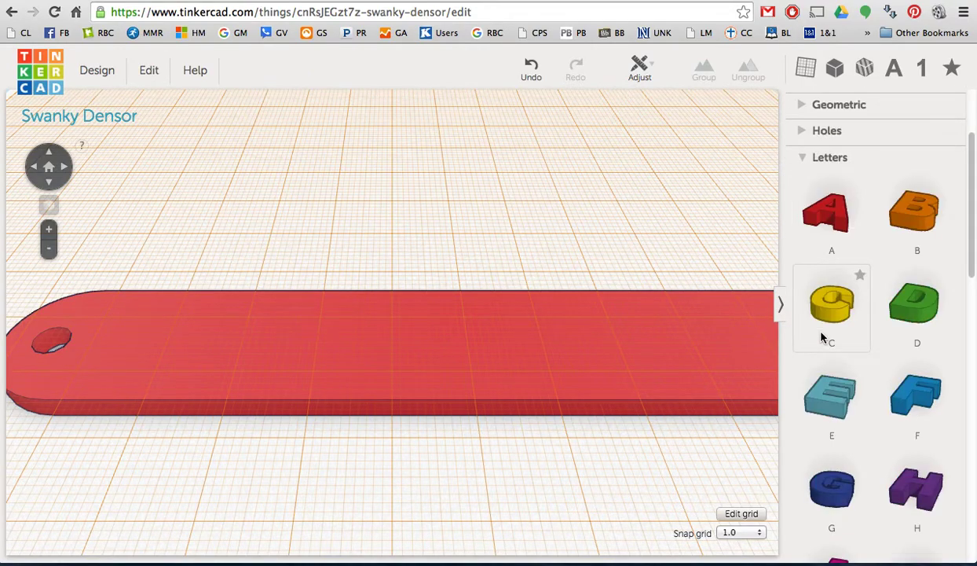
pyautogui.scroll(-3, 487, 313)
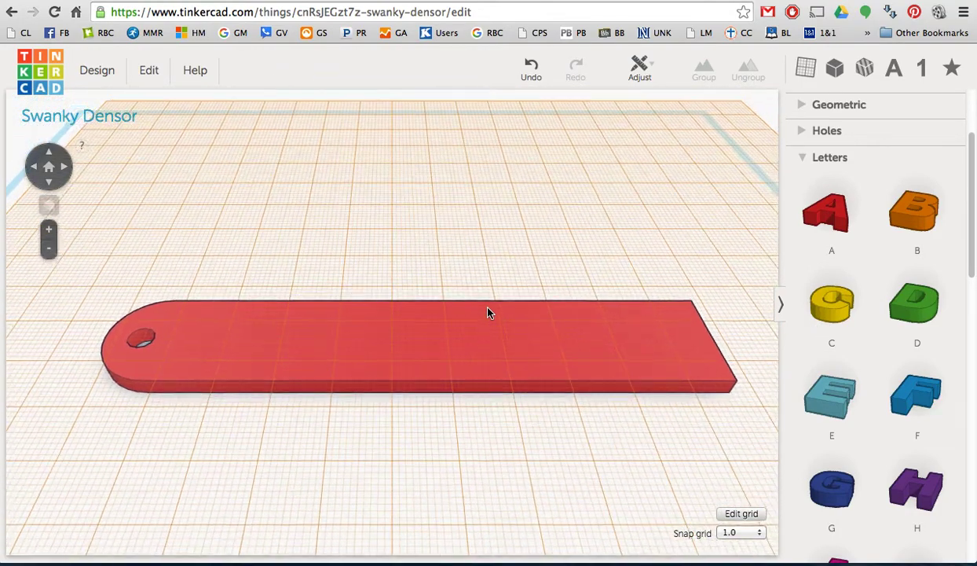
pyautogui.scroll(-1, 921, 400)
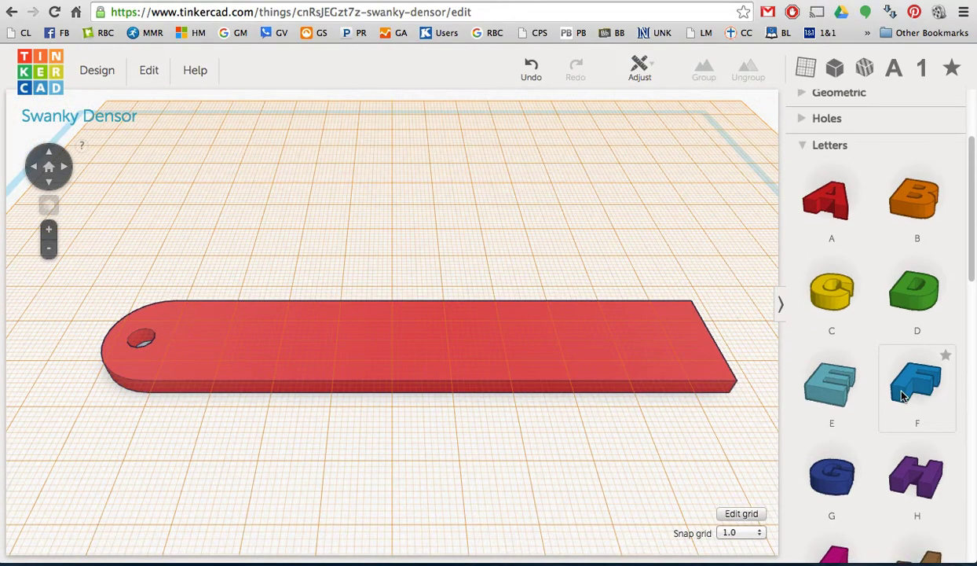
pyautogui.scroll(-5, 885, 385)
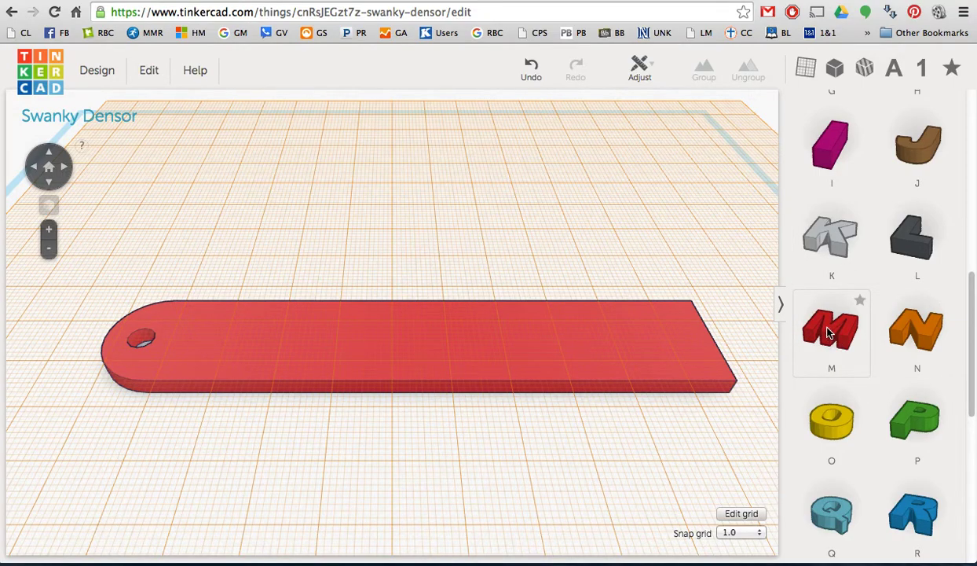
pyautogui.moveTo(828, 332); pyautogui.dragTo(198, 457)
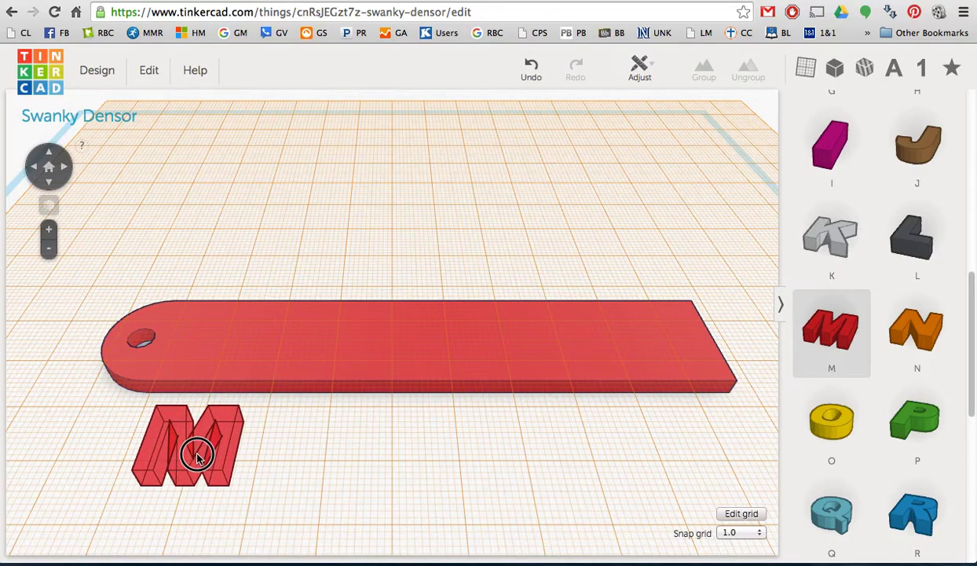
pyautogui.moveTo(923, 516); pyautogui.dragTo(287, 458)
pyautogui.click(411, 447)
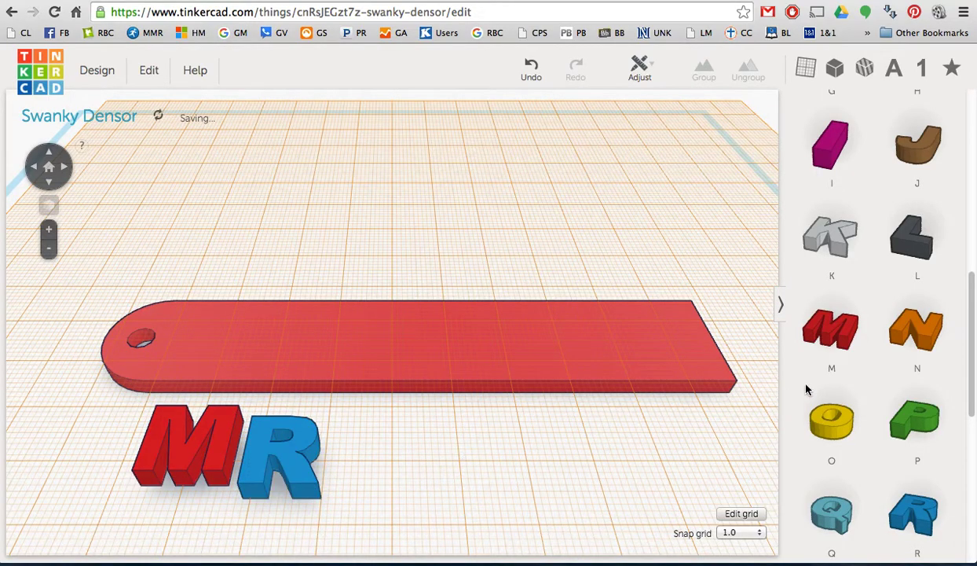
# Add the H, yellow O, blue R, blue S and T letters in a row after MR
pyautogui.scroll(5, 855, 371)
pyautogui.scroll(-1, 864, 393)
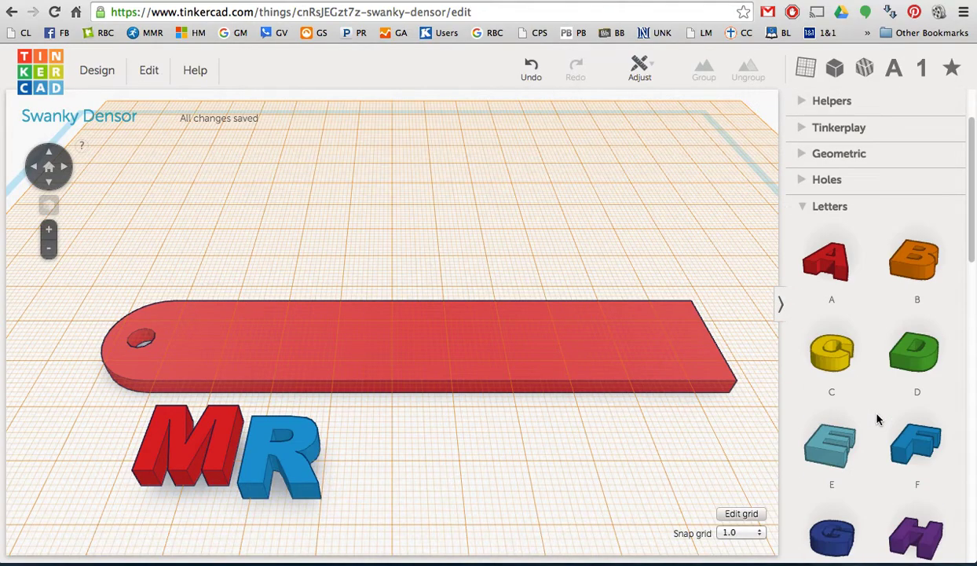
pyautogui.scroll(-3, 878, 419)
pyautogui.moveTo(917, 311); pyautogui.dragTo(436, 452)
pyautogui.scroll(-5, 857, 452)
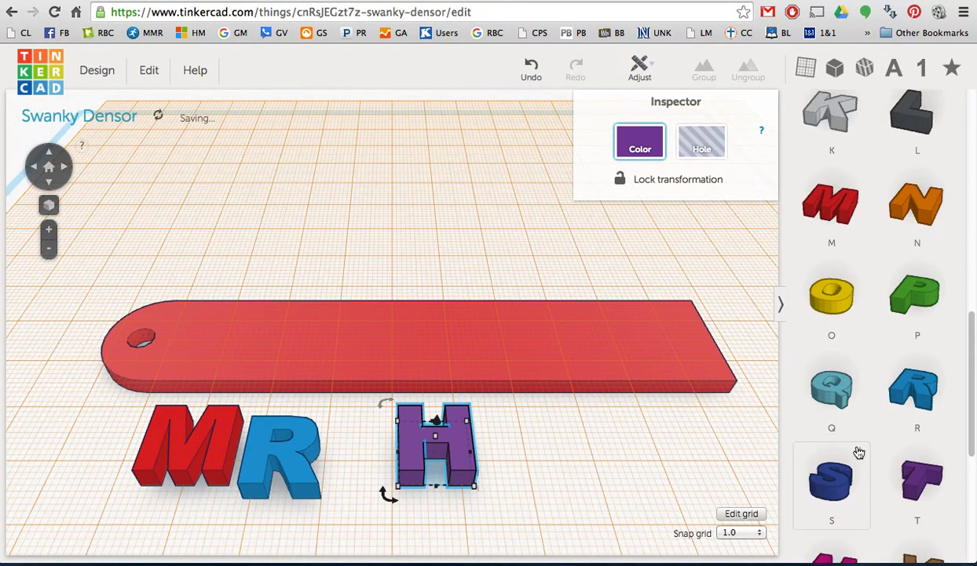
pyautogui.moveTo(831, 292); pyautogui.dragTo(515, 443)
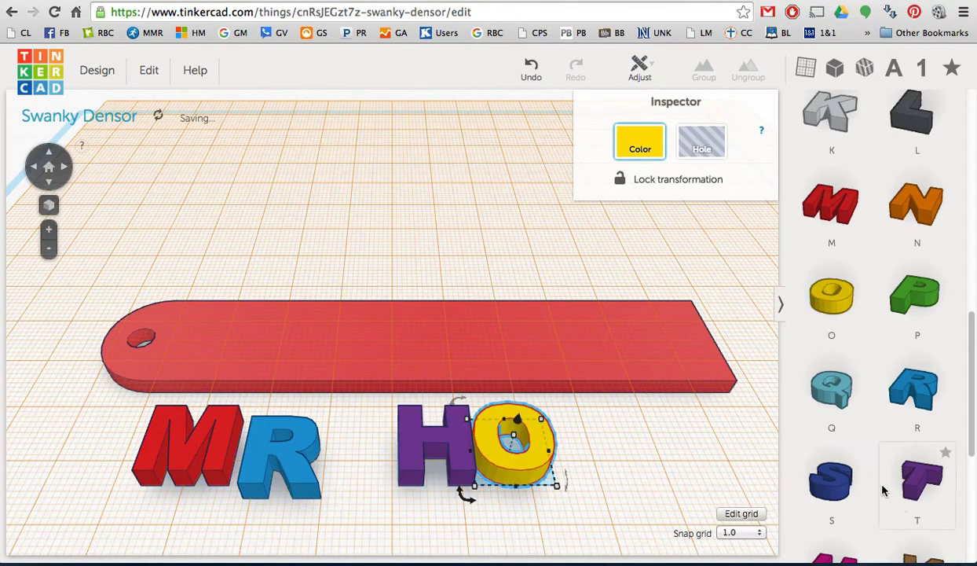
pyautogui.moveTo(914, 391); pyautogui.dragTo(601, 451)
pyautogui.moveTo(831, 481); pyautogui.dragTo(690, 445)
pyautogui.moveTo(917, 477); pyautogui.dragTo(738, 462)
pyautogui.scroll(-3, 729, 459)
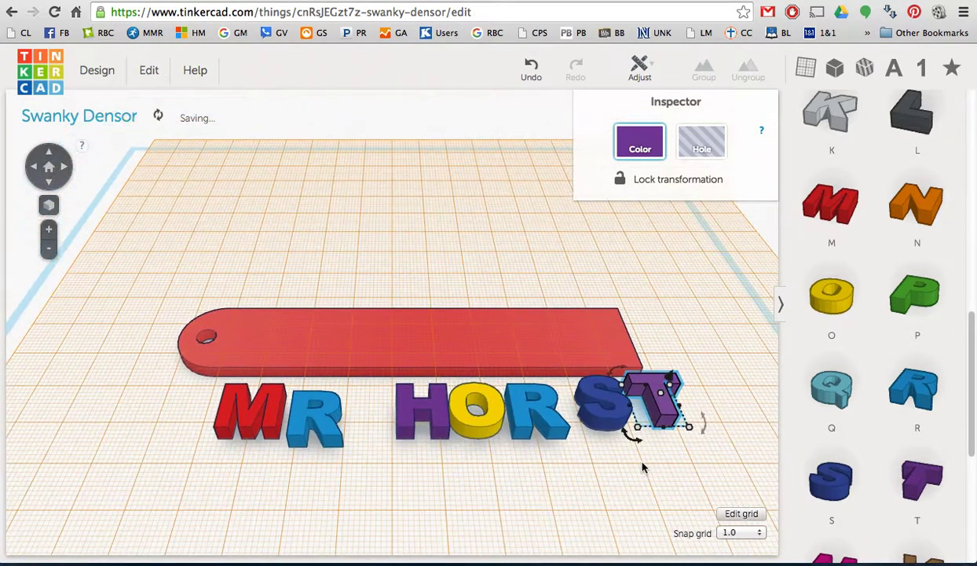
pyautogui.click(626, 452)
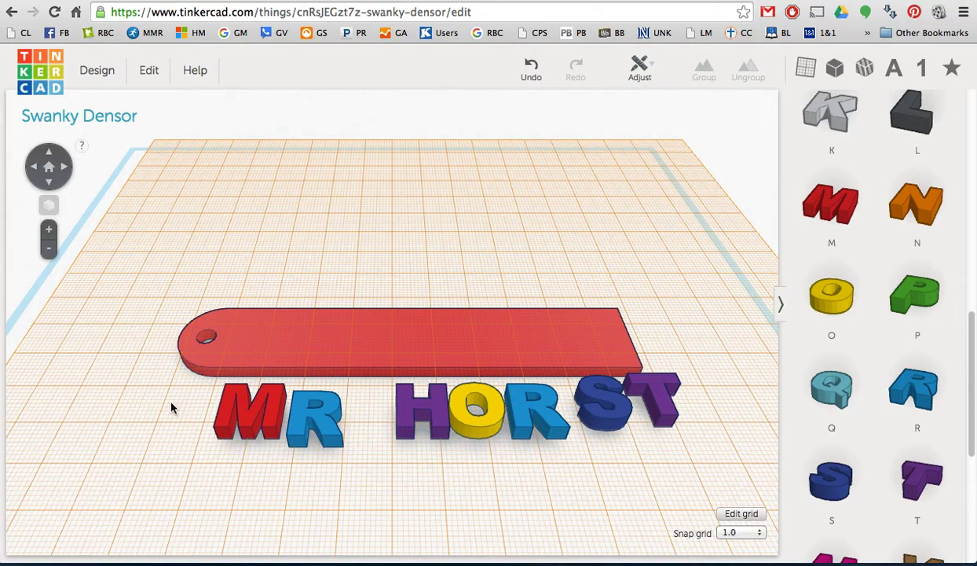
# Box-select all seven MR HORST letters on the workplane
pyautogui.moveTo(159, 404); pyautogui.dragTo(704, 411)
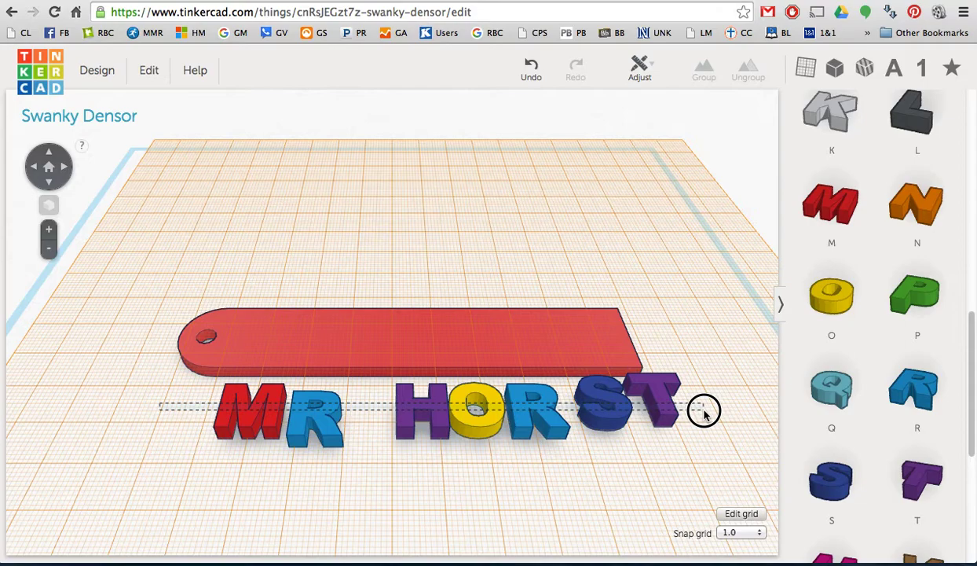
pyautogui.moveTo(704, 411); pyautogui.dragTo(705, 415)
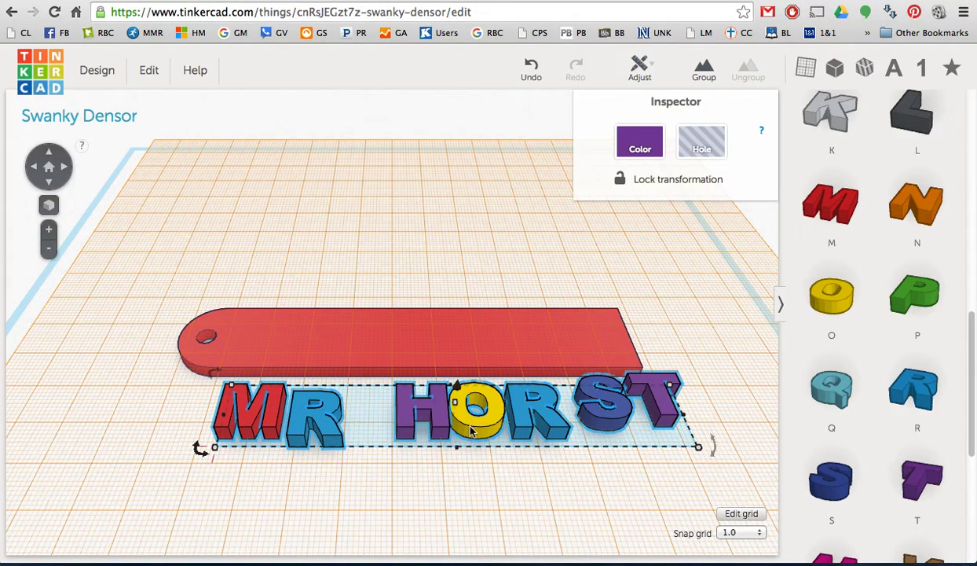
pyautogui.click(641, 66)
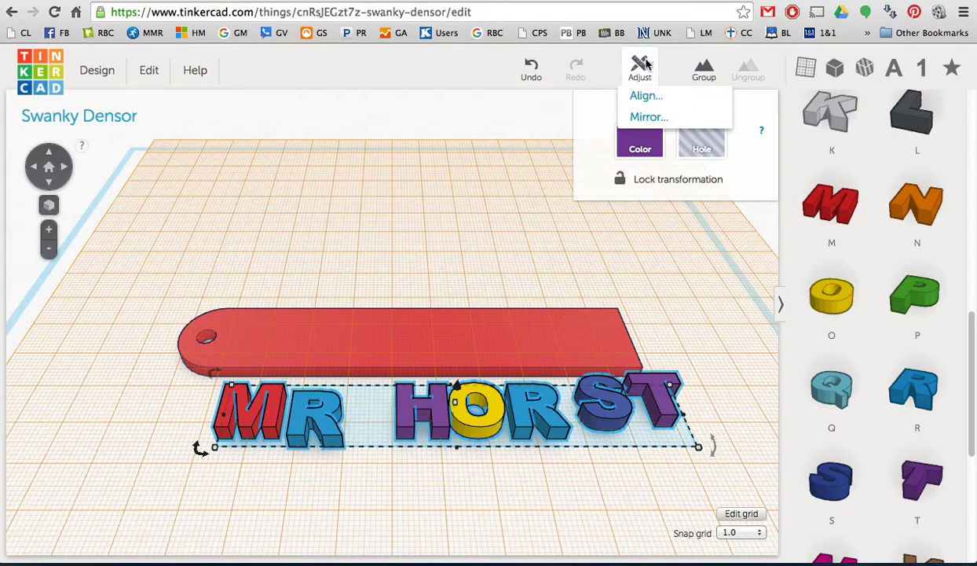
pyautogui.click(664, 104)
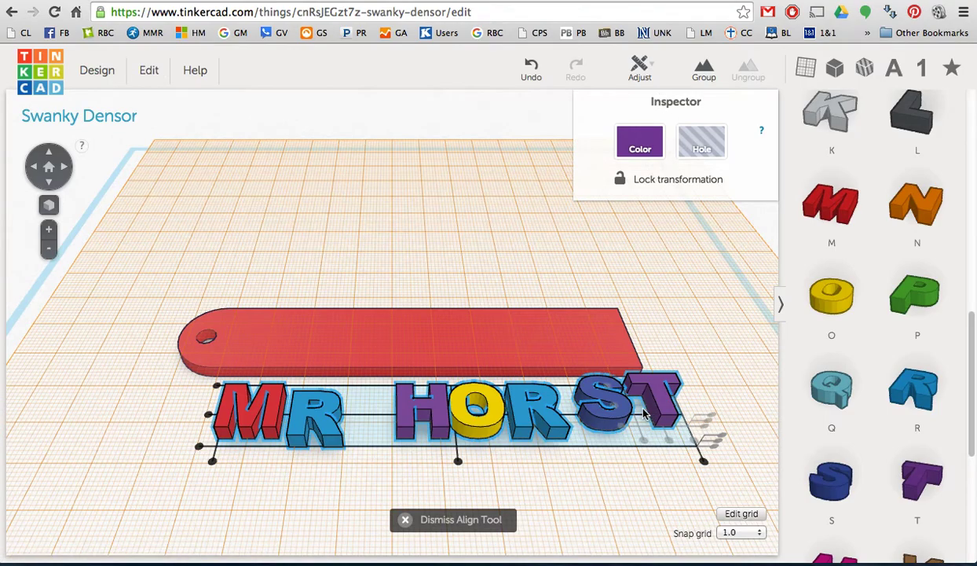
pyautogui.click(209, 417)
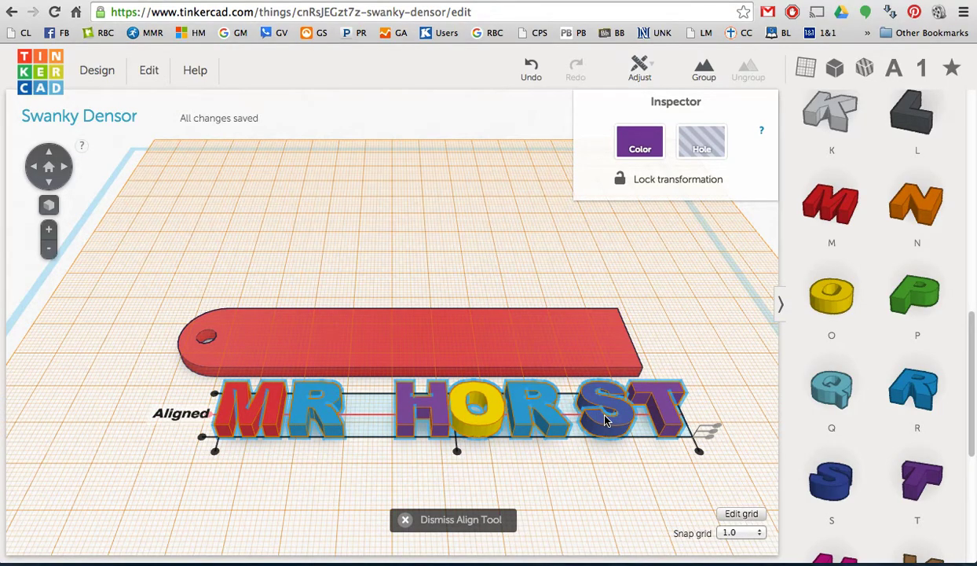
pyautogui.click(216, 453)
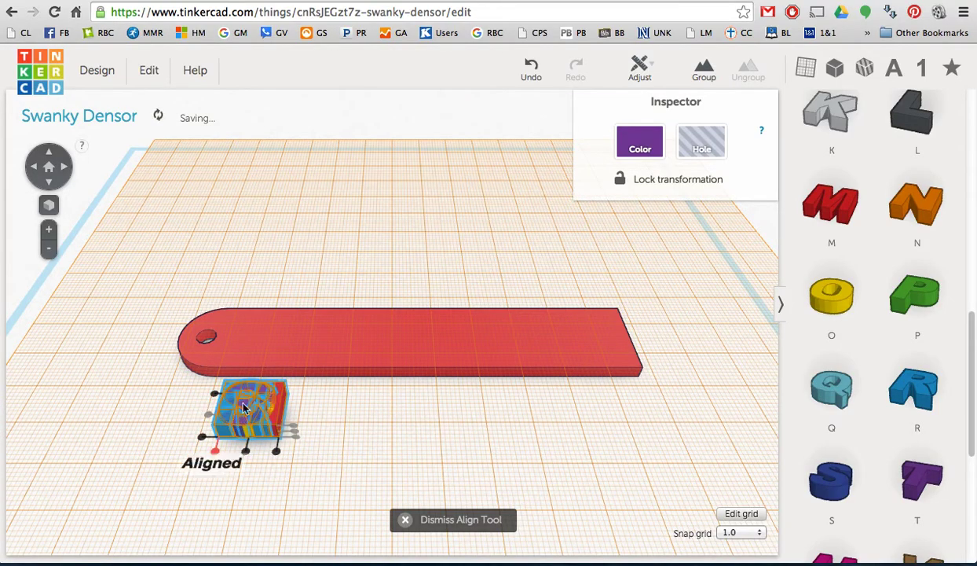
pyautogui.click(532, 71)
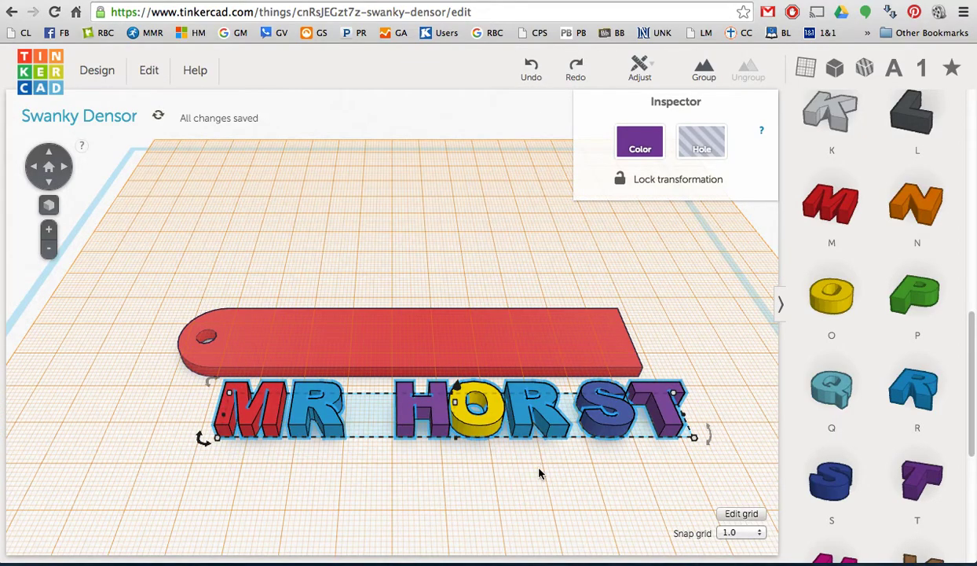
pyautogui.click(411, 481)
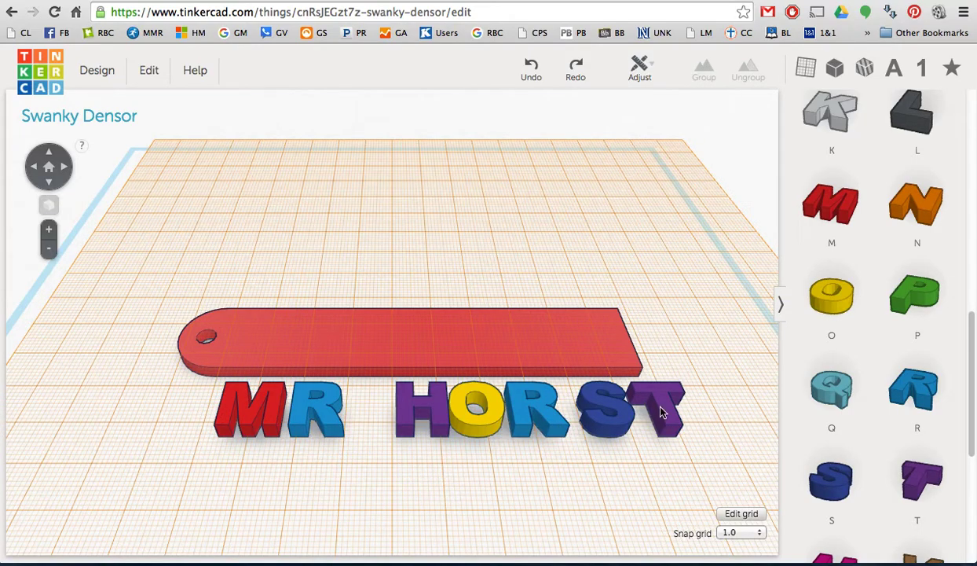
pyautogui.click(303, 413)
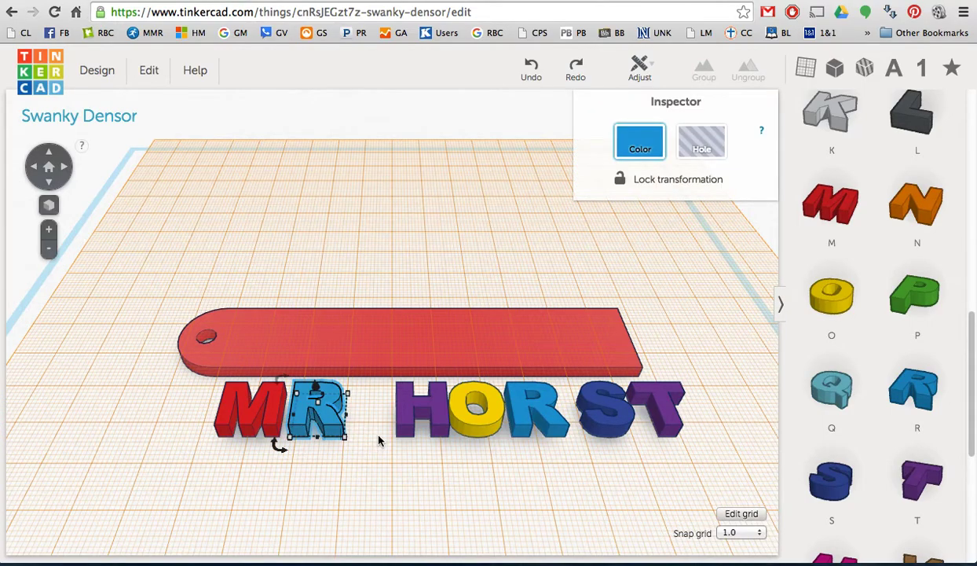
# Nudge the R and the purple H left with the arrow keys toward the M
pyautogui.press('Left')
pyautogui.press('Left')
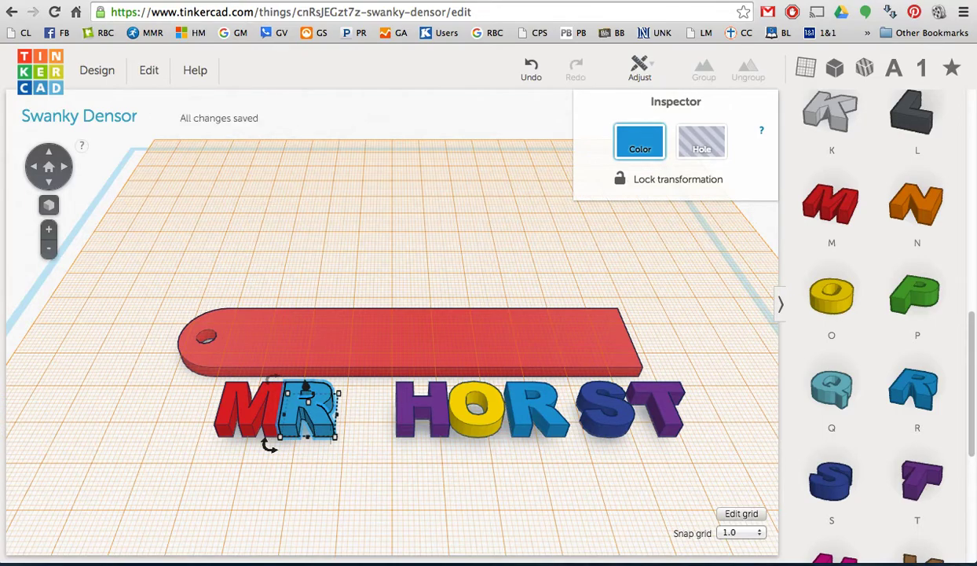
pyautogui.press('Right')
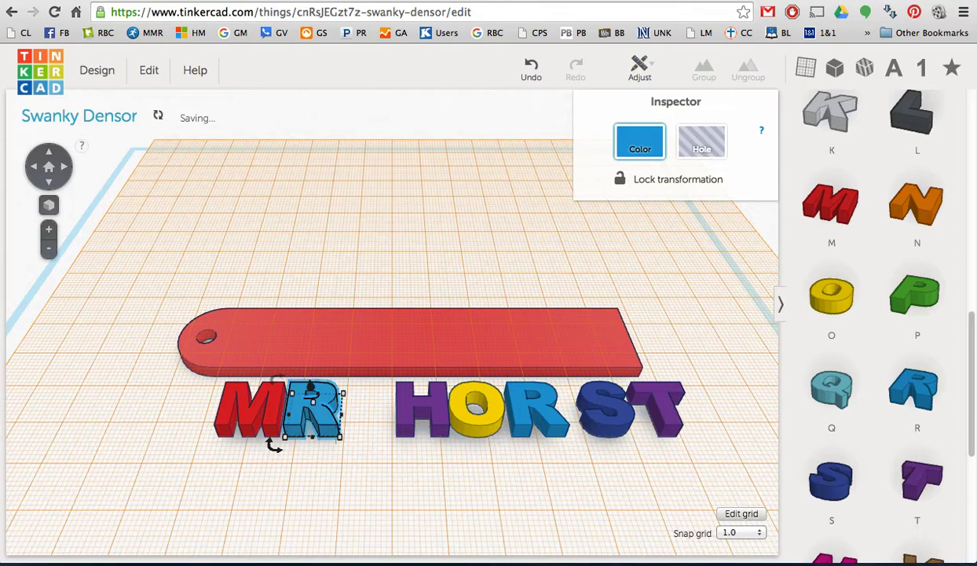
pyautogui.click(415, 425)
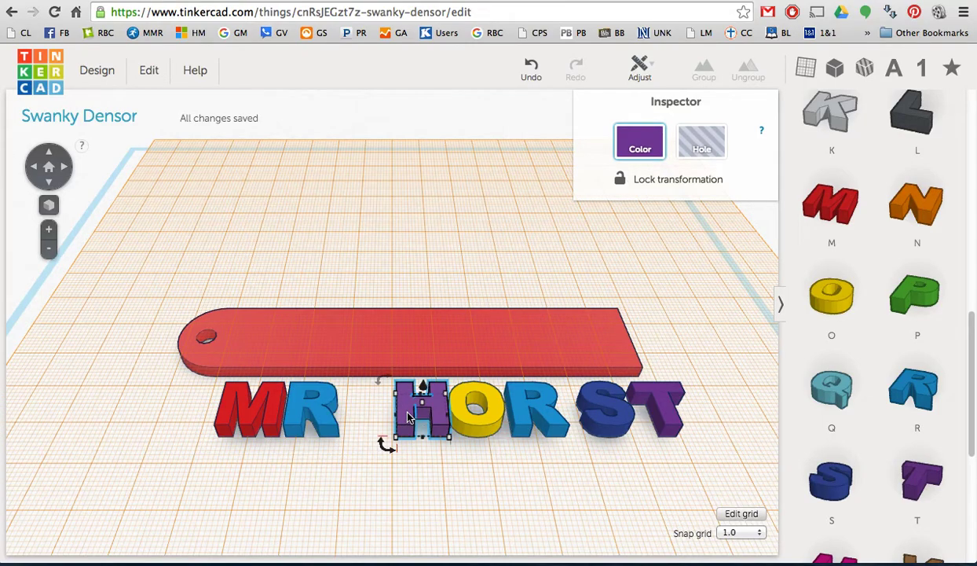
pyautogui.press('Left')
pyautogui.press('Left')
pyautogui.press('Left')
pyautogui.press('Left')
pyautogui.press('Left')
pyautogui.press('Left')
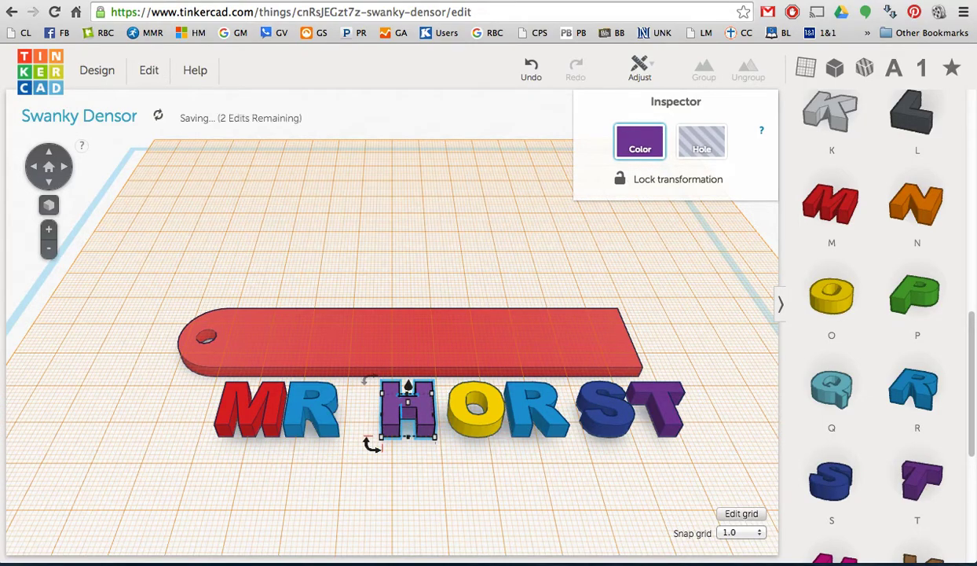
# Nudge the yellow O, blue R and blue S left so the letters close up
pyautogui.click(457, 405)
pyautogui.press('Left')
pyautogui.press('Left')
pyautogui.press('Left')
pyautogui.press('Left')
pyautogui.press('Left')
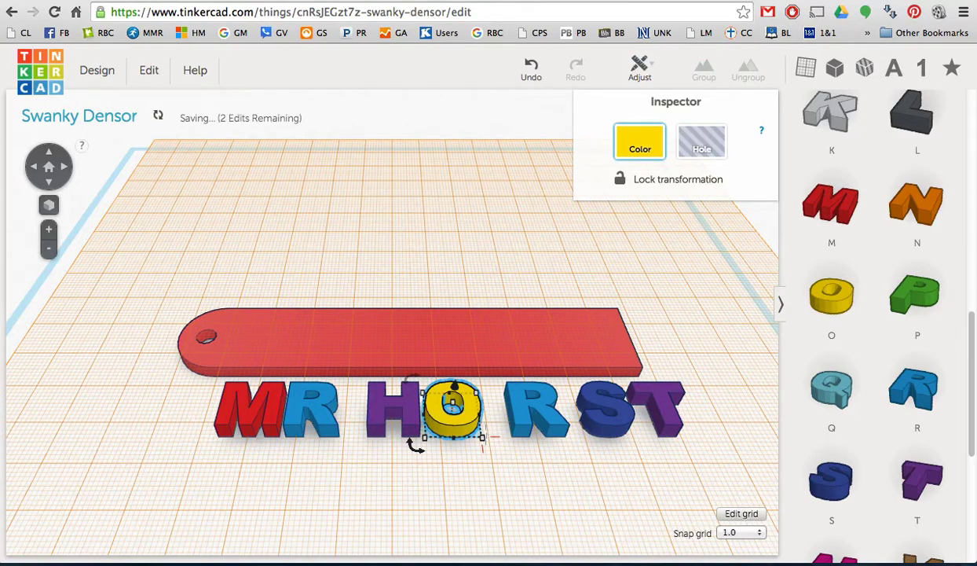
pyautogui.click(540, 419)
pyautogui.press('Left')
pyautogui.press('Left')
pyautogui.press('Left')
pyautogui.press('Left')
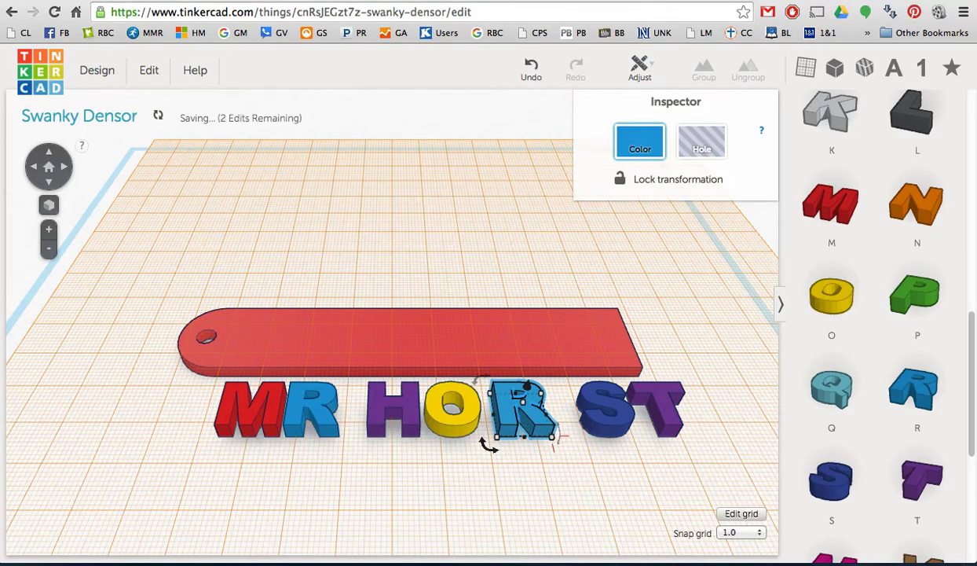
pyautogui.click(598, 404)
pyautogui.press('Left')
pyautogui.press('Left')
pyautogui.press('Left')
pyautogui.press('Left')
pyautogui.press('Left')
pyautogui.press('Left')
pyautogui.press('Left')
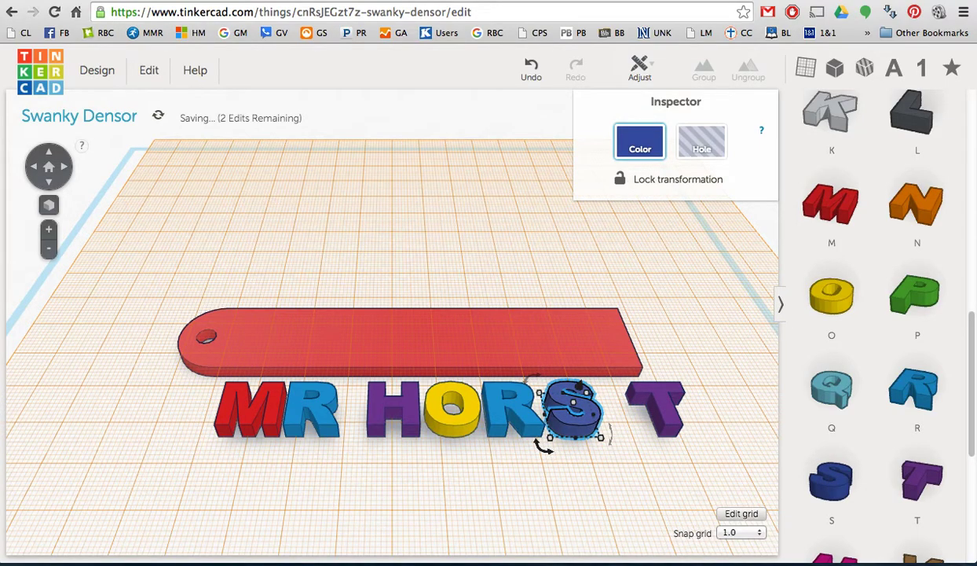
pyautogui.click(665, 400)
pyautogui.press('Left')
pyautogui.press('Left')
pyautogui.press('Left')
pyautogui.press('Left')
pyautogui.press('Left')
pyautogui.press('Left')
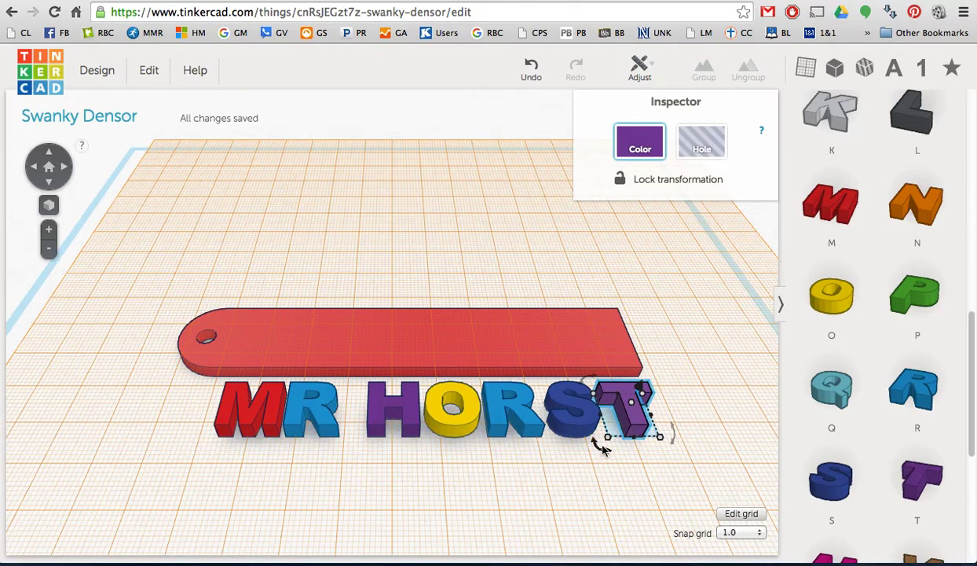
pyautogui.click(549, 464)
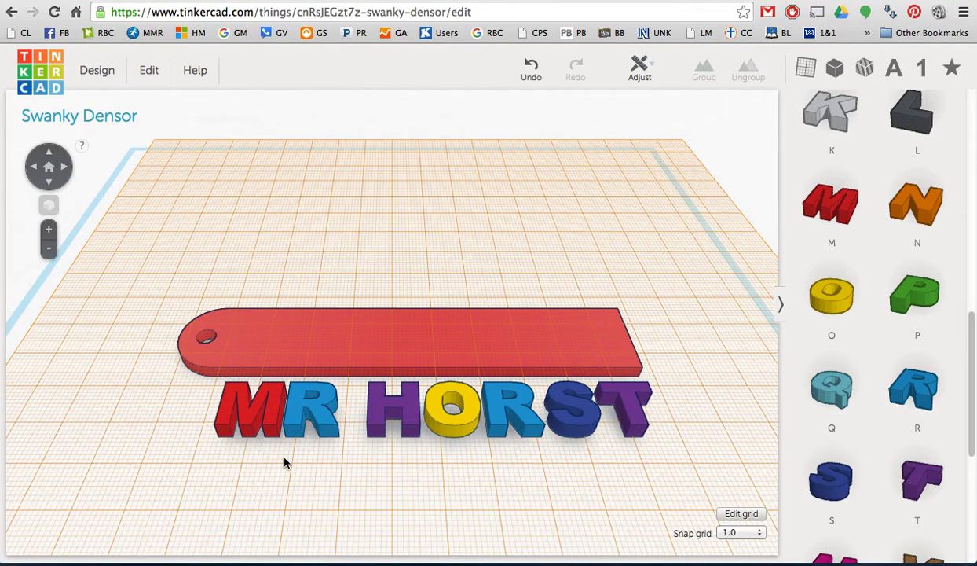
pyautogui.scroll(5, 284, 462)
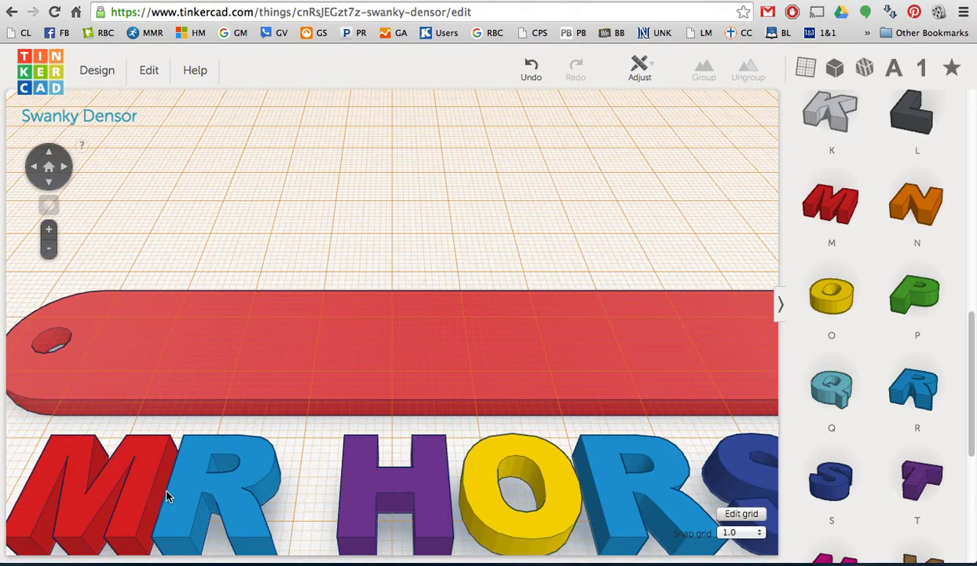
# Shift the blue S and purple T one arrow-key step left against the R
pyautogui.moveTo(157, 483); pyautogui.dragTo(326, 414, button='middle')
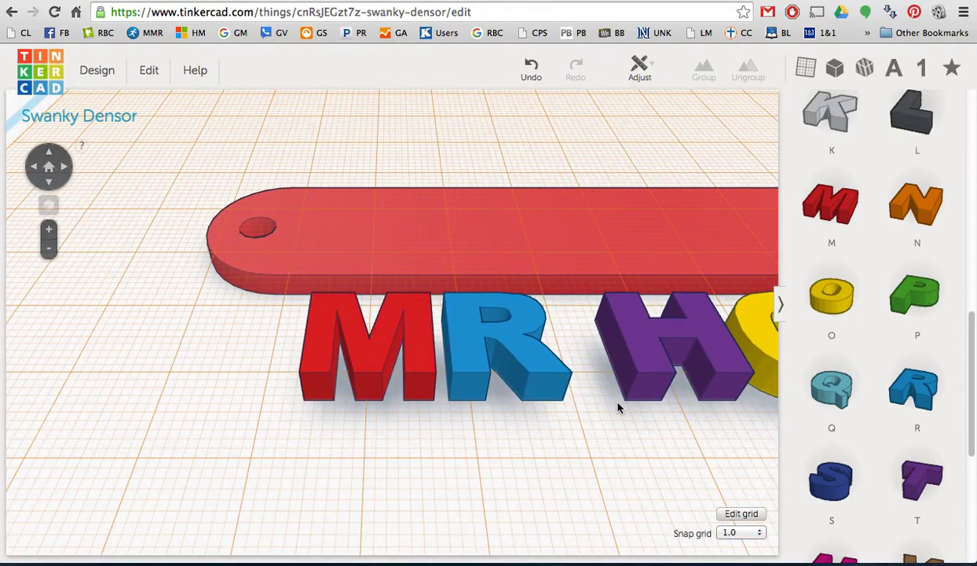
pyautogui.moveTo(638, 404); pyautogui.dragTo(376, 428, button='middle')
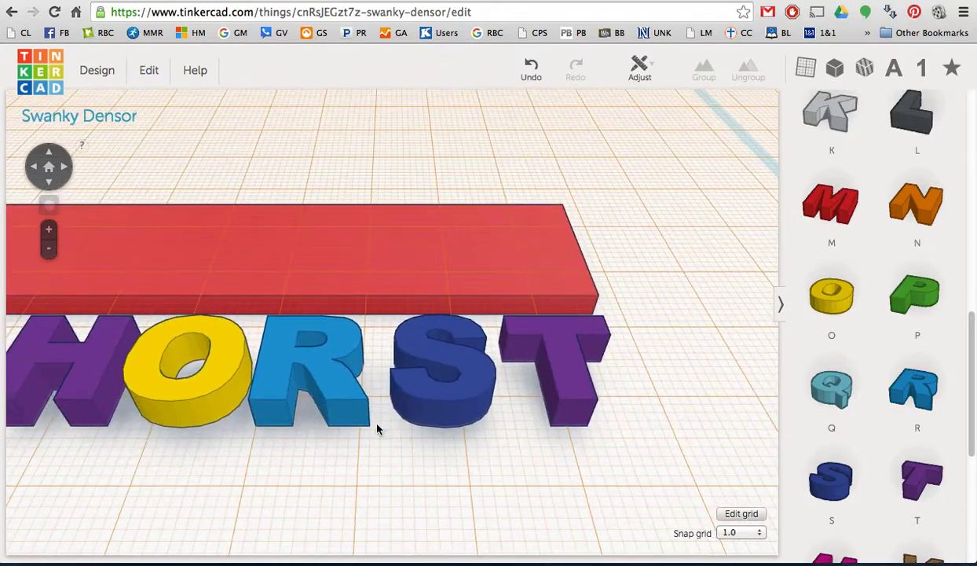
pyautogui.click(430, 406)
pyautogui.press('Left')
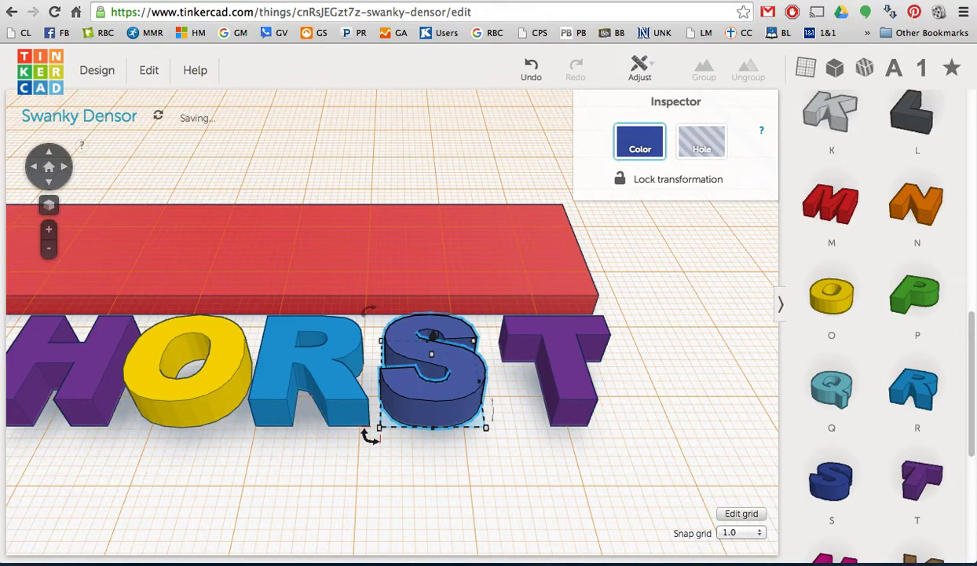
pyautogui.click(561, 395)
pyautogui.press('Left')
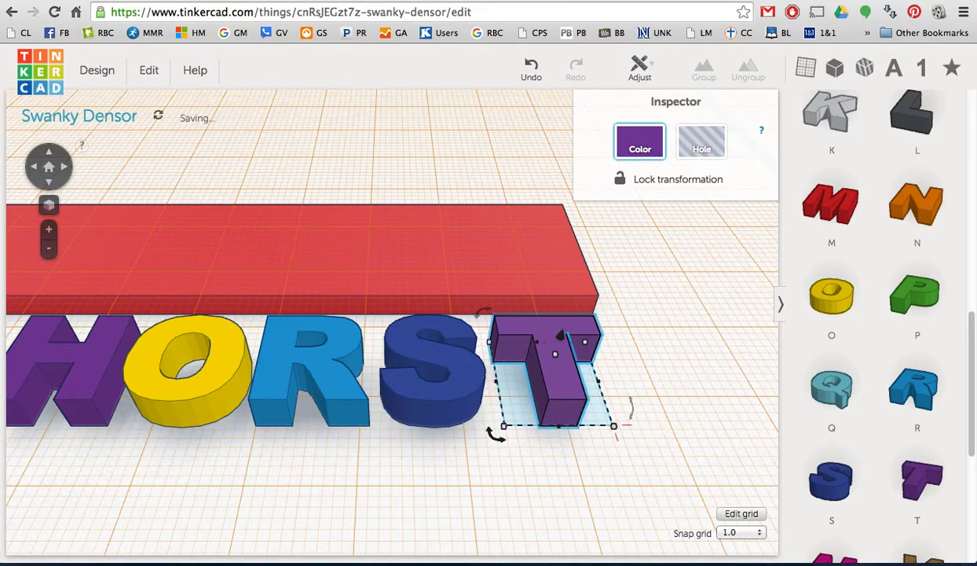
pyautogui.click(431, 457)
pyautogui.scroll(-5, 419, 460)
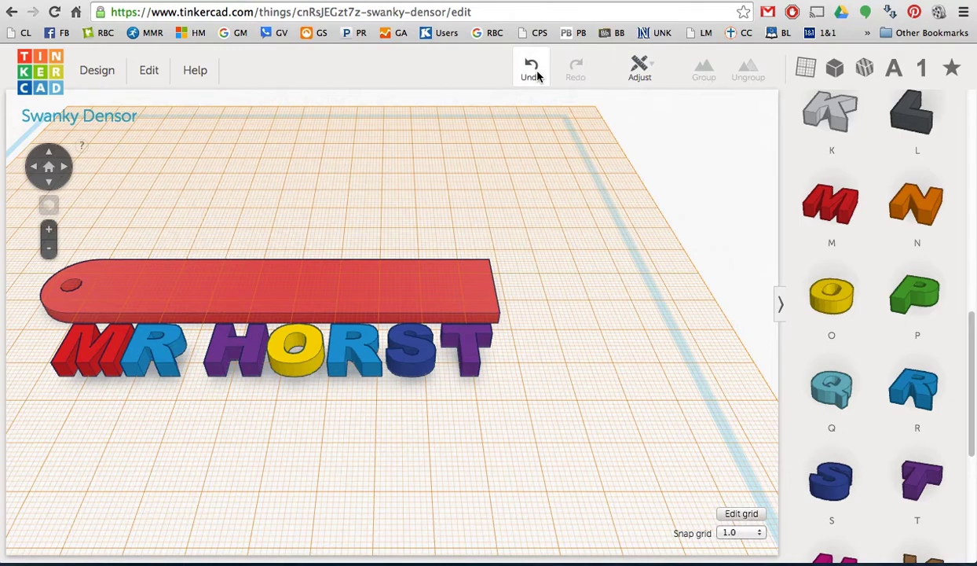
pyautogui.click(479, 367)
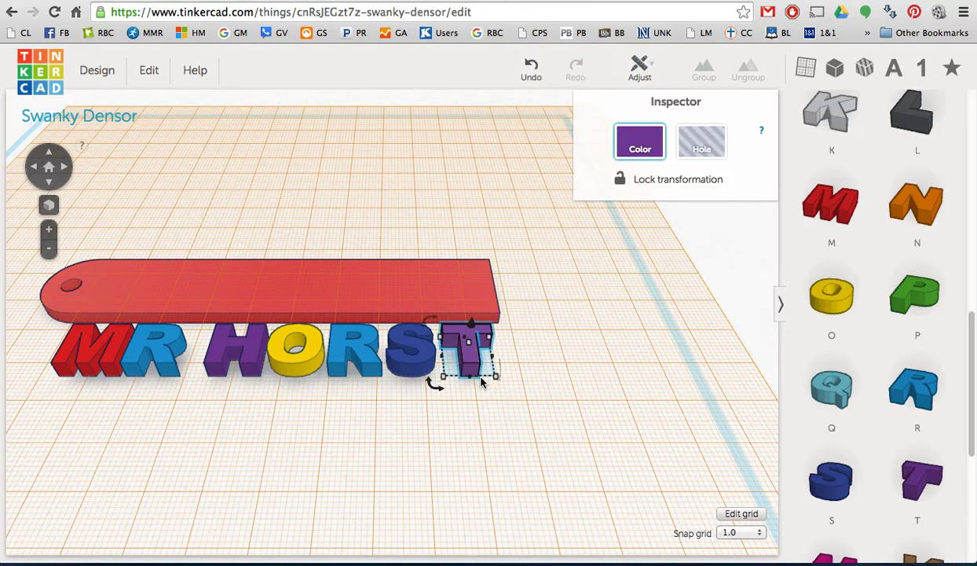
pyautogui.moveTo(478, 382); pyautogui.dragTo(471, 330)
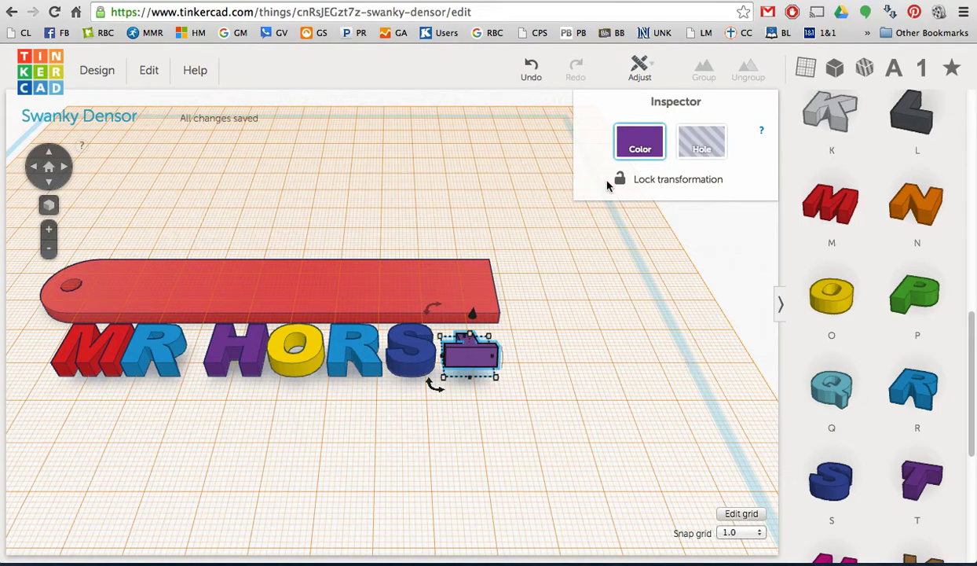
pyautogui.click(532, 68)
pyautogui.click(358, 433)
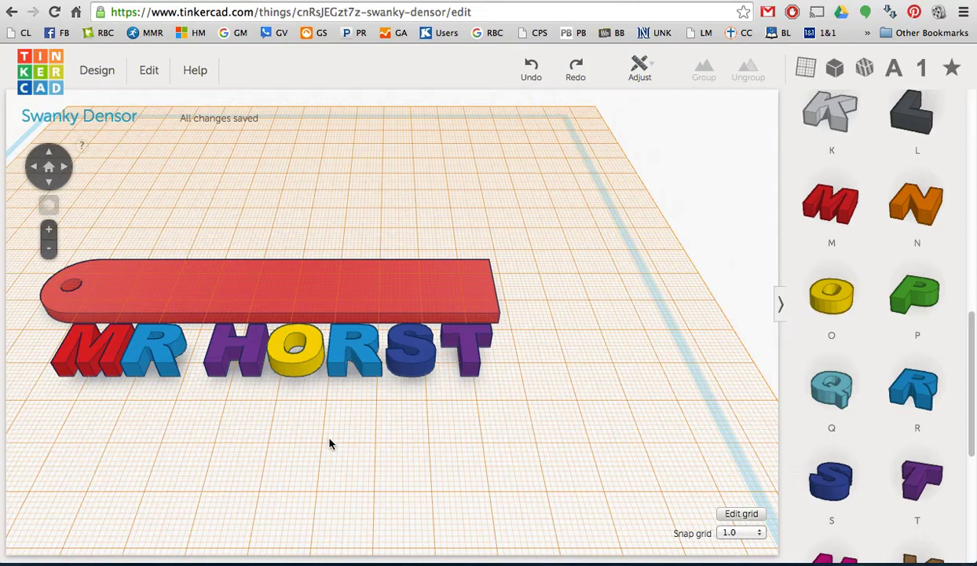
# Box-select all seven MR HORST letters and group them into one object
pyautogui.moveTo(529, 353); pyautogui.dragTo(27, 353)
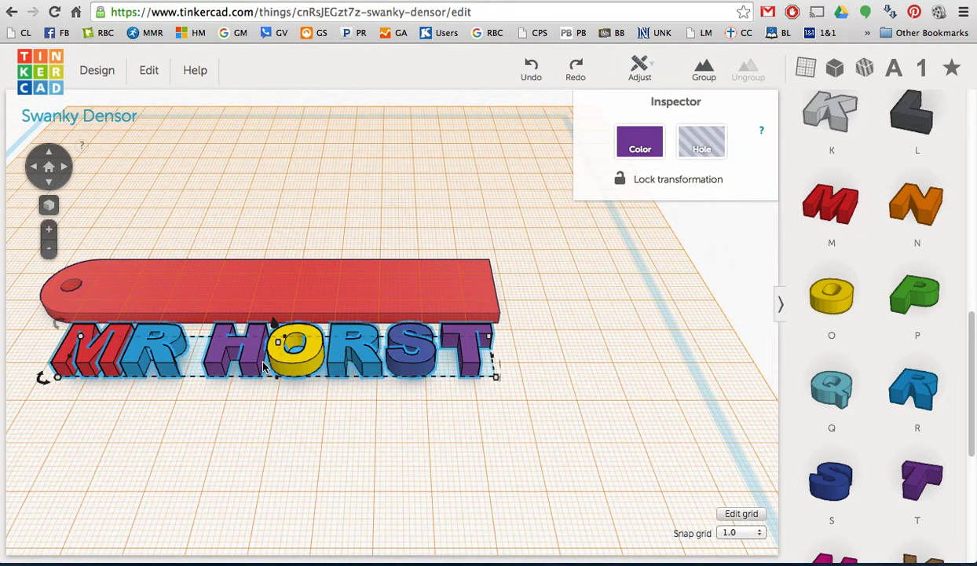
pyautogui.click(705, 70)
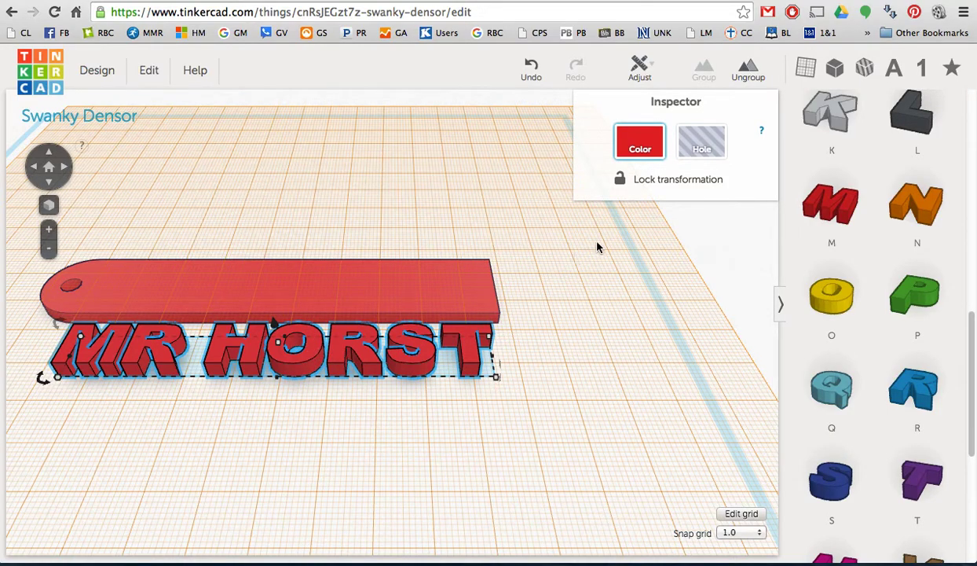
# Apply the yellow colour preset to the grouped MR HORST letters
pyautogui.click(640, 145)
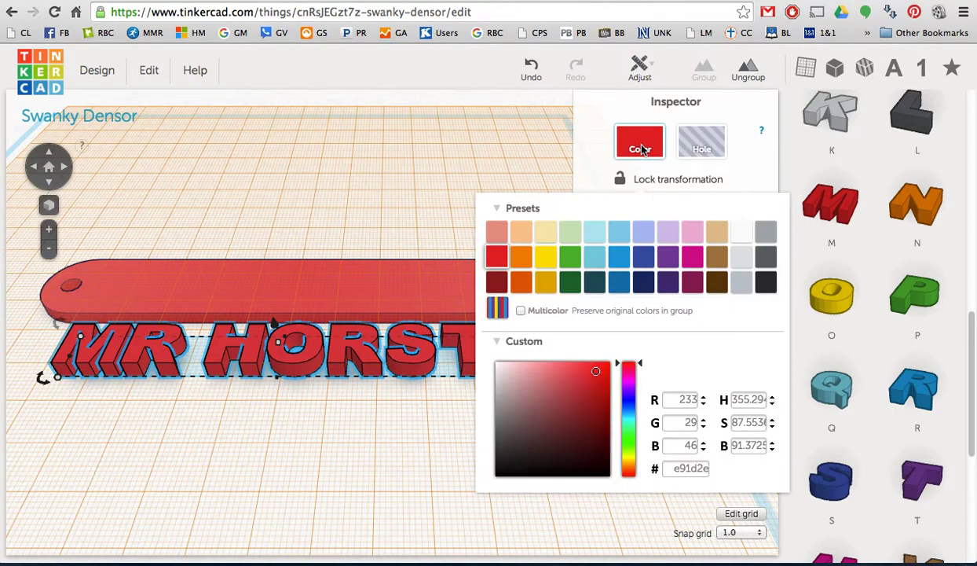
pyautogui.click(552, 260)
pyautogui.click(373, 420)
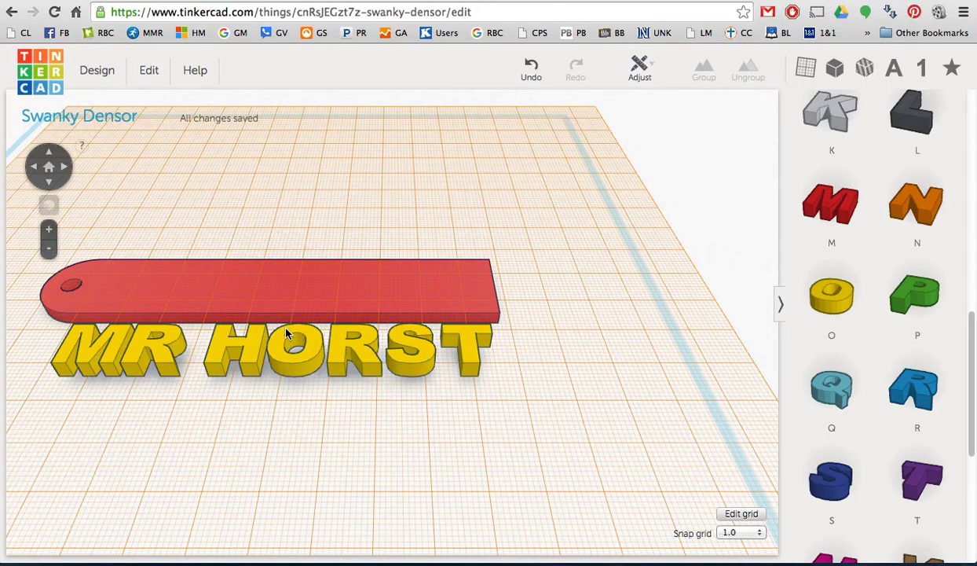
pyautogui.moveTo(290, 332); pyautogui.dragTo(303, 444, button='right')
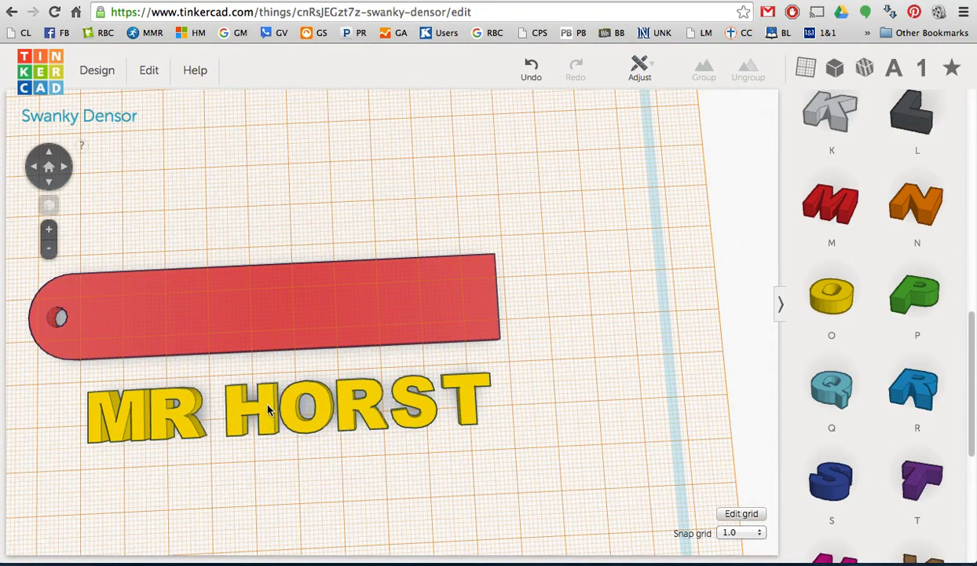
# Drag the yellow MR HORST group up onto the red tag's top face
pyautogui.moveTo(267, 408); pyautogui.dragTo(262, 308)
pyautogui.click(226, 453)
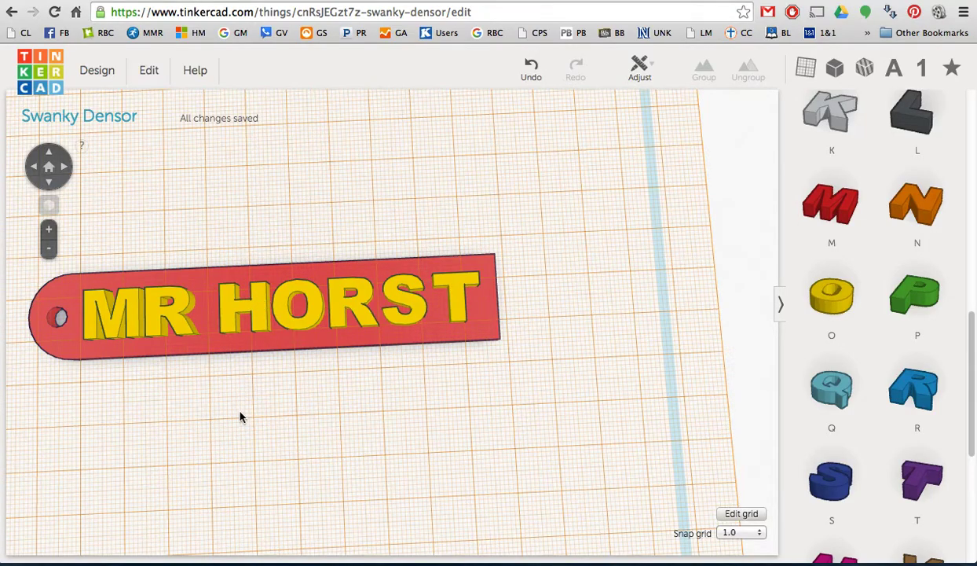
pyautogui.moveTo(240, 417); pyautogui.dragTo(373, 377, button='right')
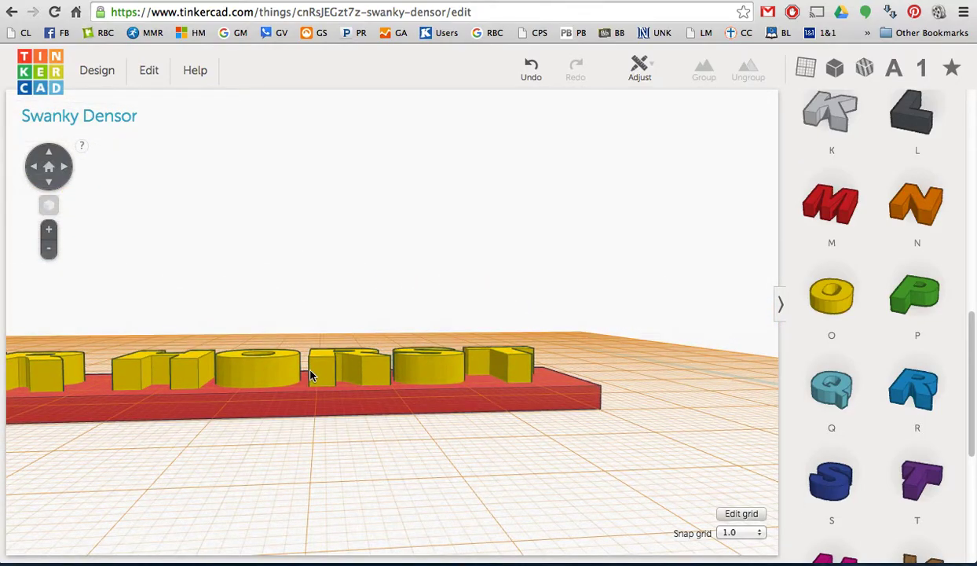
# Lower the yellow letter group's elevation from 4 mm to 2.00 mm
pyautogui.click(270, 376)
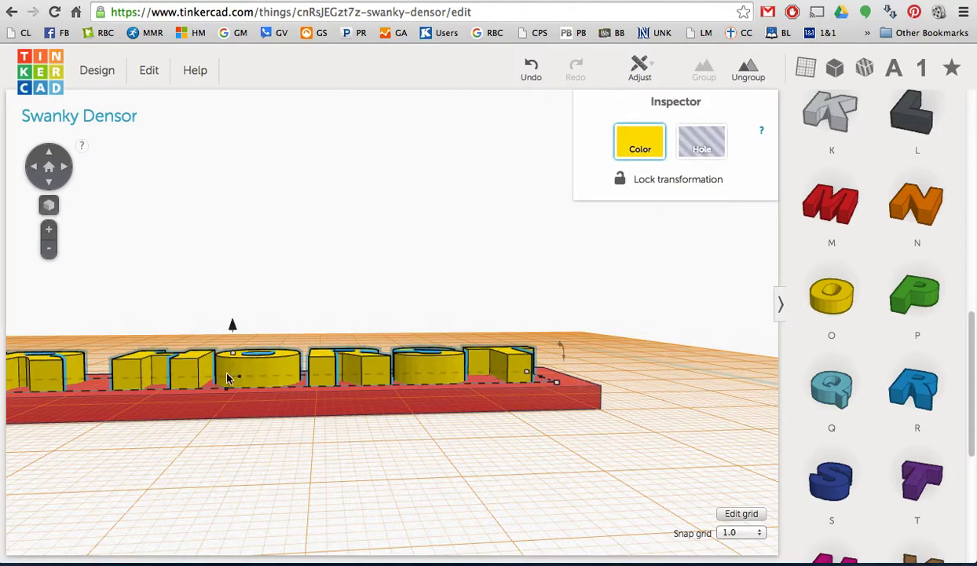
pyautogui.scroll(2, 229, 385)
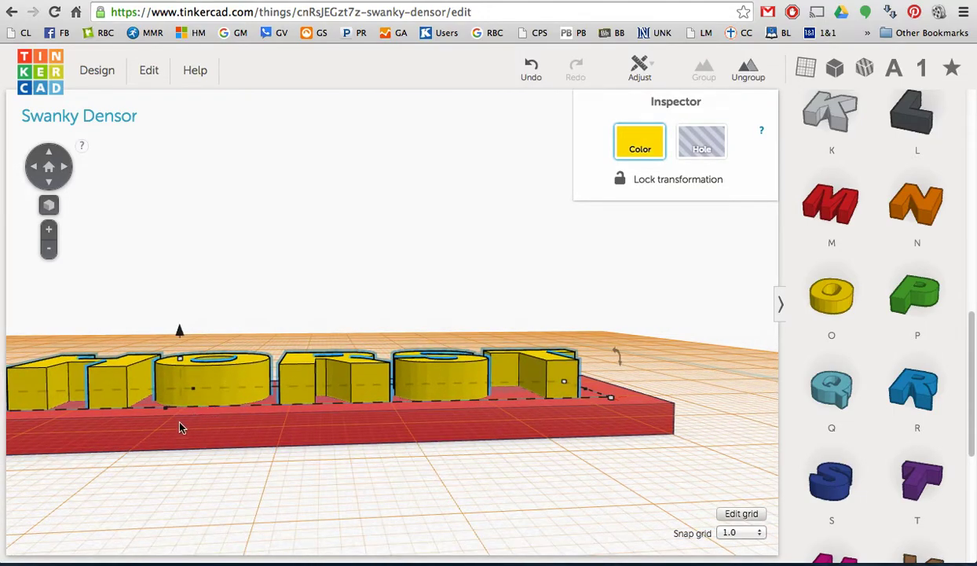
pyautogui.moveTo(159, 438); pyautogui.dragTo(419, 384, button='right')
pyautogui.scroll(-3, 448, 393)
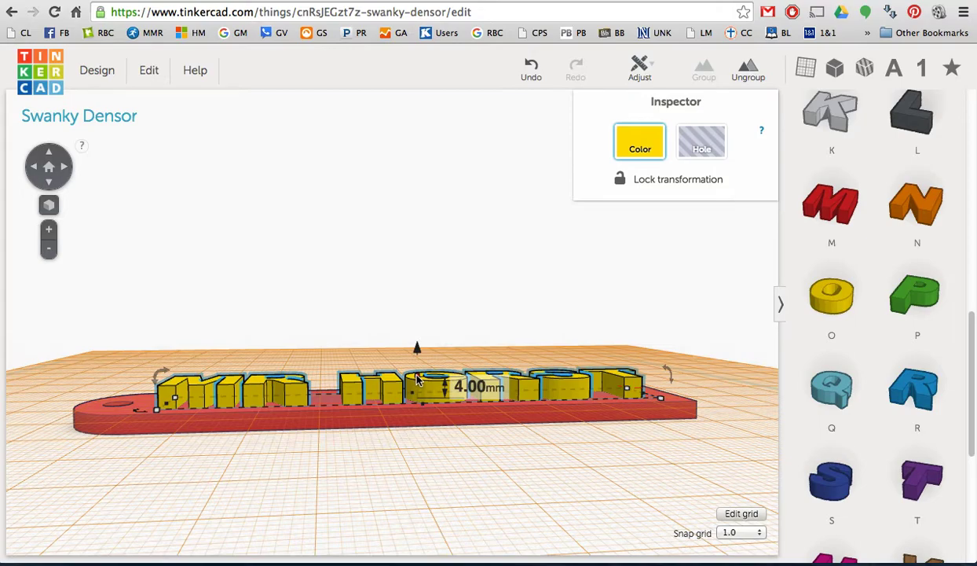
pyautogui.click(419, 377)
pyautogui.moveTo(419, 377); pyautogui.dragTo(421, 395)
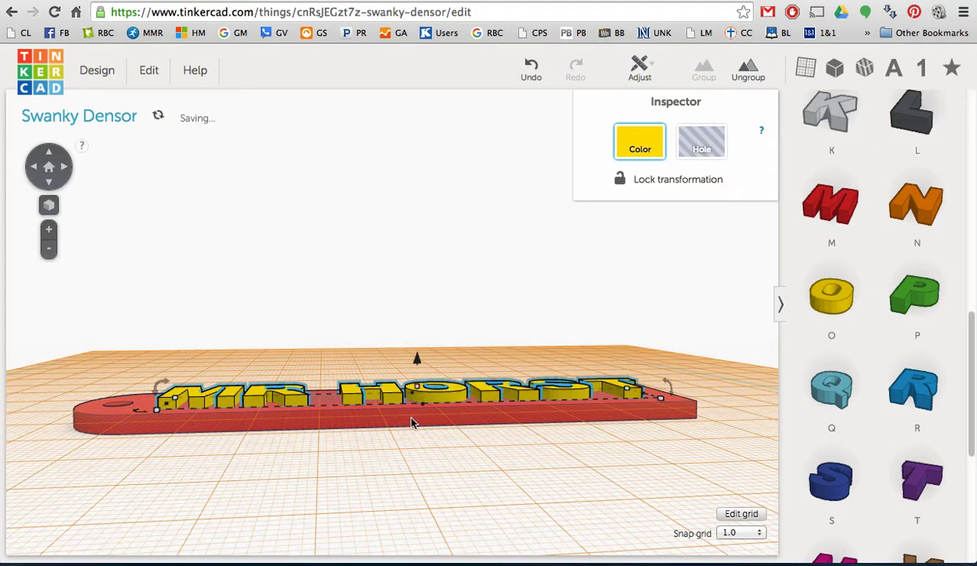
pyautogui.moveTo(415, 419); pyautogui.dragTo(452, 548, button='right')
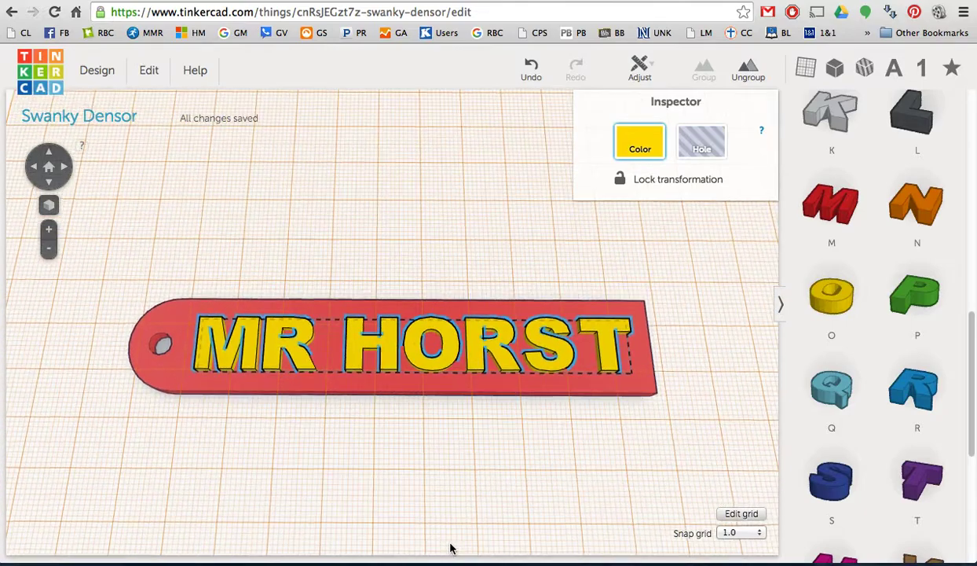
pyautogui.click(440, 484)
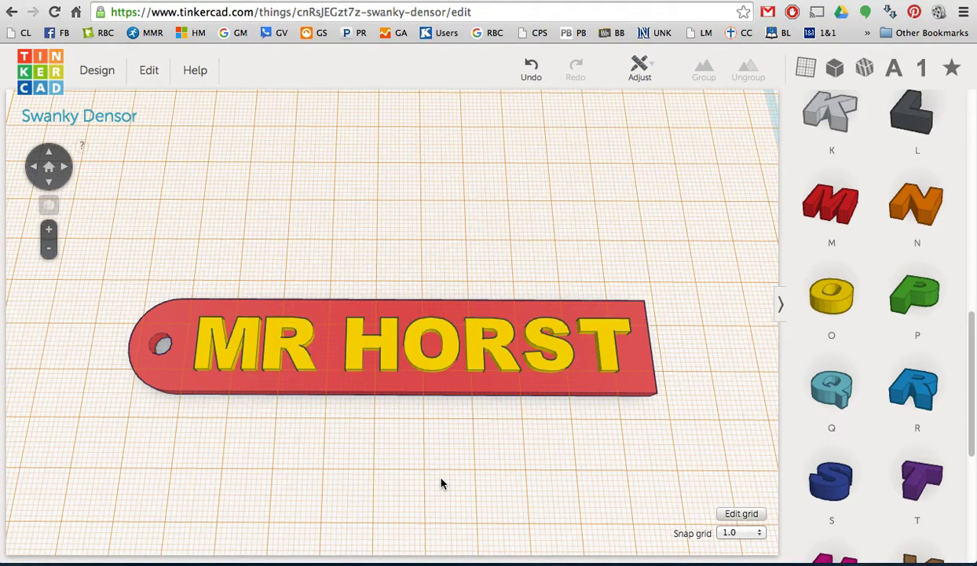